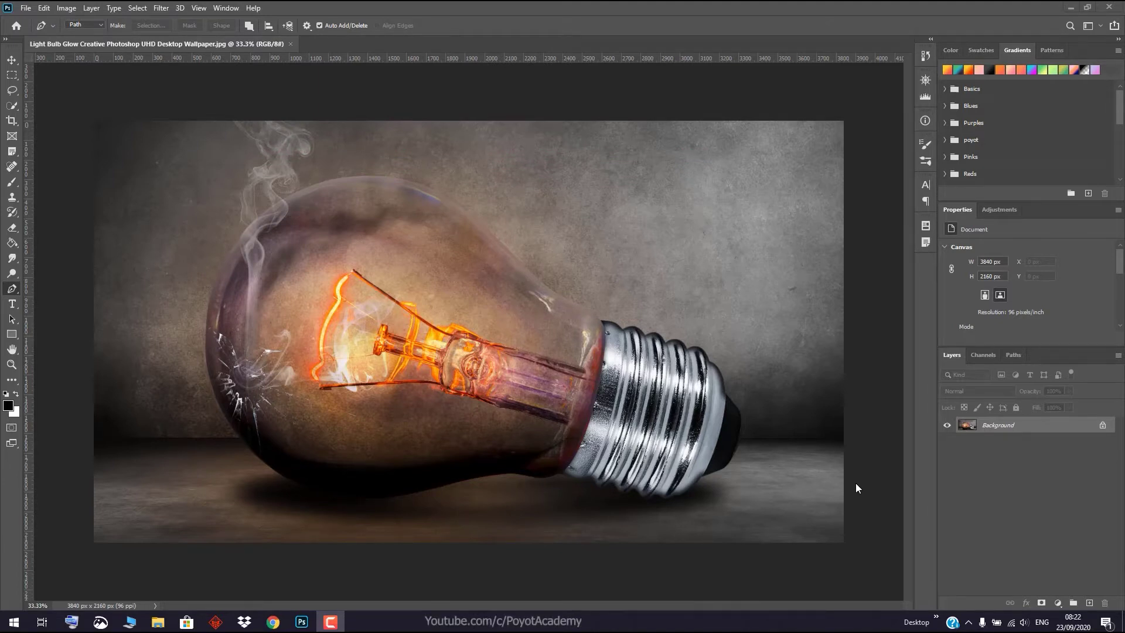
Swap the Pen tool for the Freeform Pen Tool from the pen flyout
right_click(14, 293)
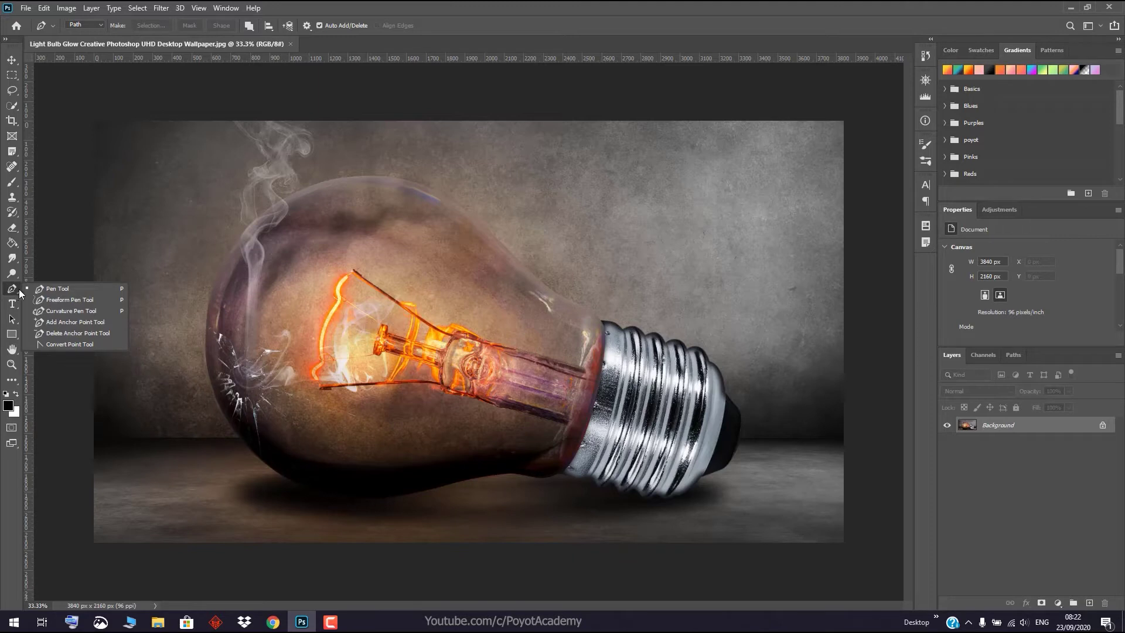
left_click(69, 303)
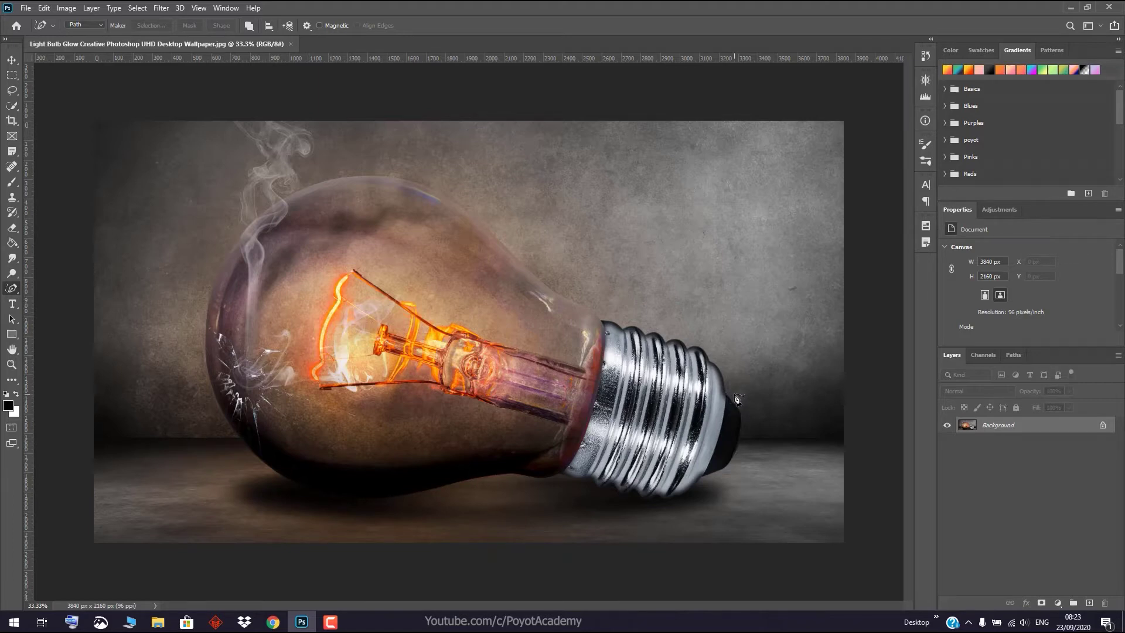
Trace a rough closed freehand path around the bulb, shift it upward and adjust a top anchor
mouse_move(735, 391)
left_mouse_down()
mouse_move(558, 268)
mouse_move(510, 208)
mouse_move(404, 167)
mouse_move(275, 178)
mouse_move(199, 240)
mouse_move(188, 311)
mouse_move(198, 414)
mouse_move(225, 471)
mouse_move(277, 514)
mouse_move(375, 522)
mouse_move(546, 499)
mouse_move(629, 516)
mouse_move(709, 511)
mouse_move(741, 469)
mouse_move(753, 419)
mouse_move(739, 396)
left_mouse_up()
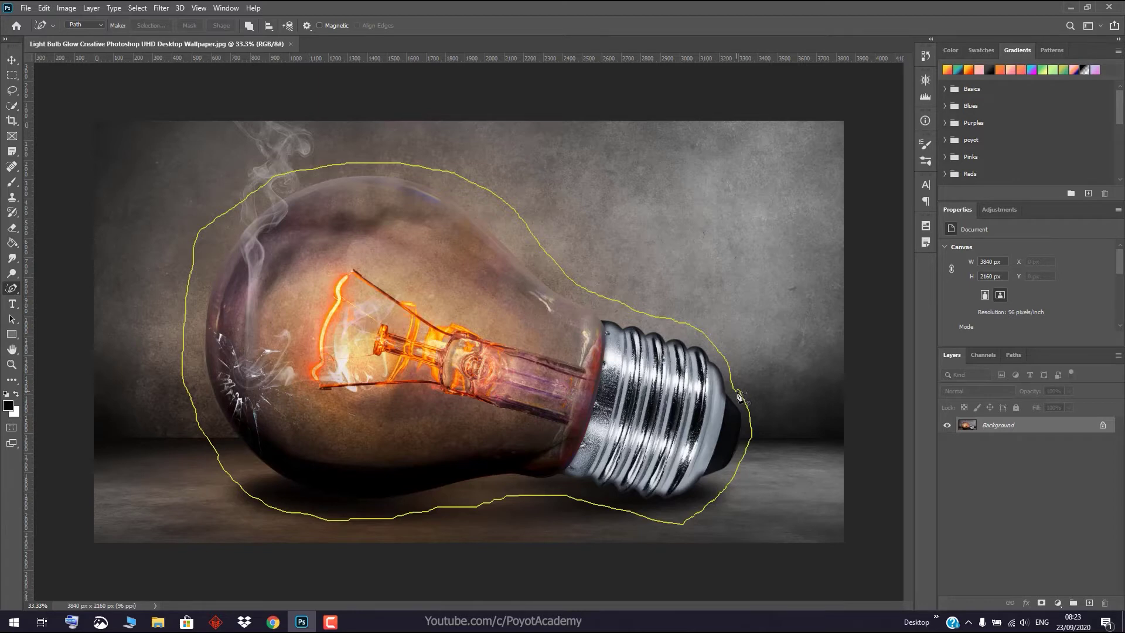
left_click_drag(738, 396, 740, 396)
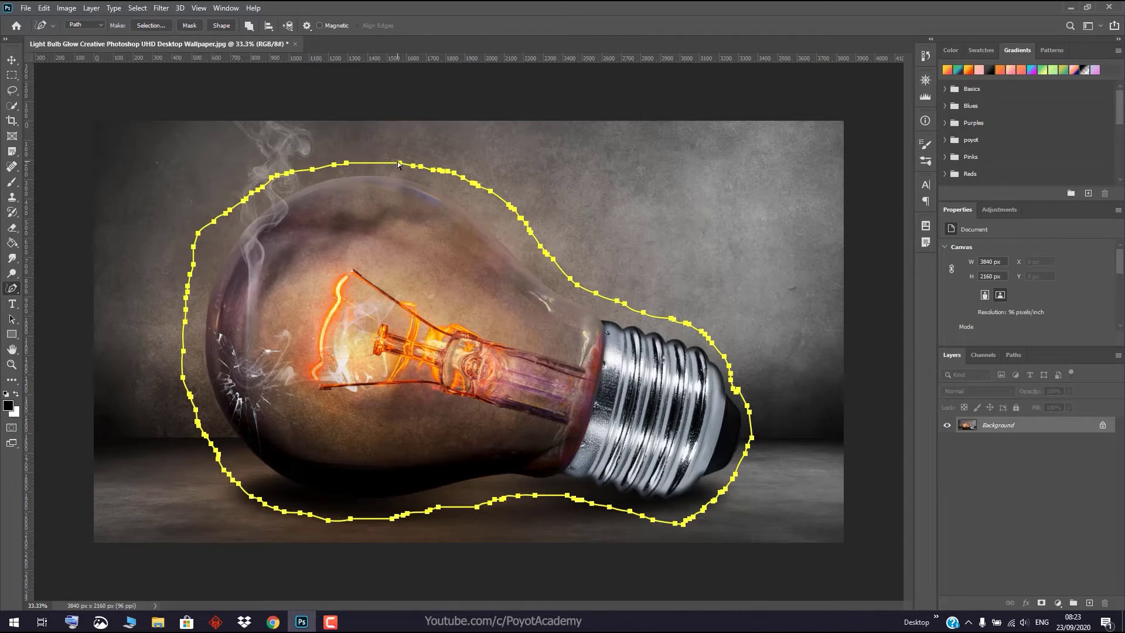
mouse_move(399, 167)
left_mouse_down()
mouse_move(413, 165)
mouse_move(413, 144)
mouse_move(412, 161)
left_mouse_up()
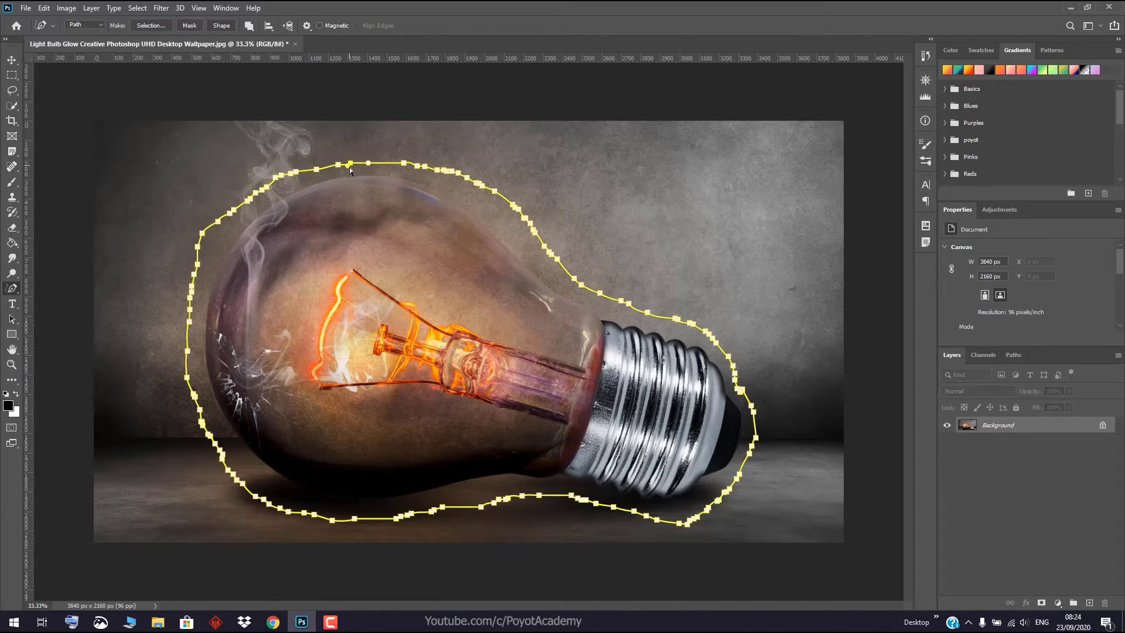
left_click_drag(339, 164, 344, 158)
Remove the freehand bulb path and enable the Freeform Pen's Magnetic option
key("Escape")
key("Escape")
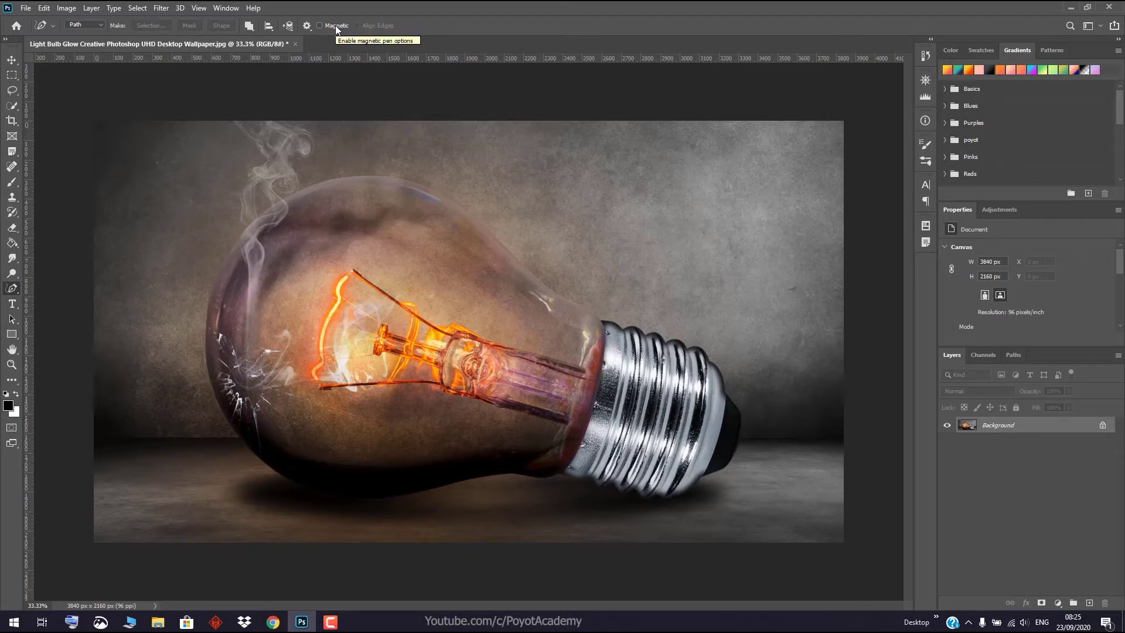
left_click(335, 26)
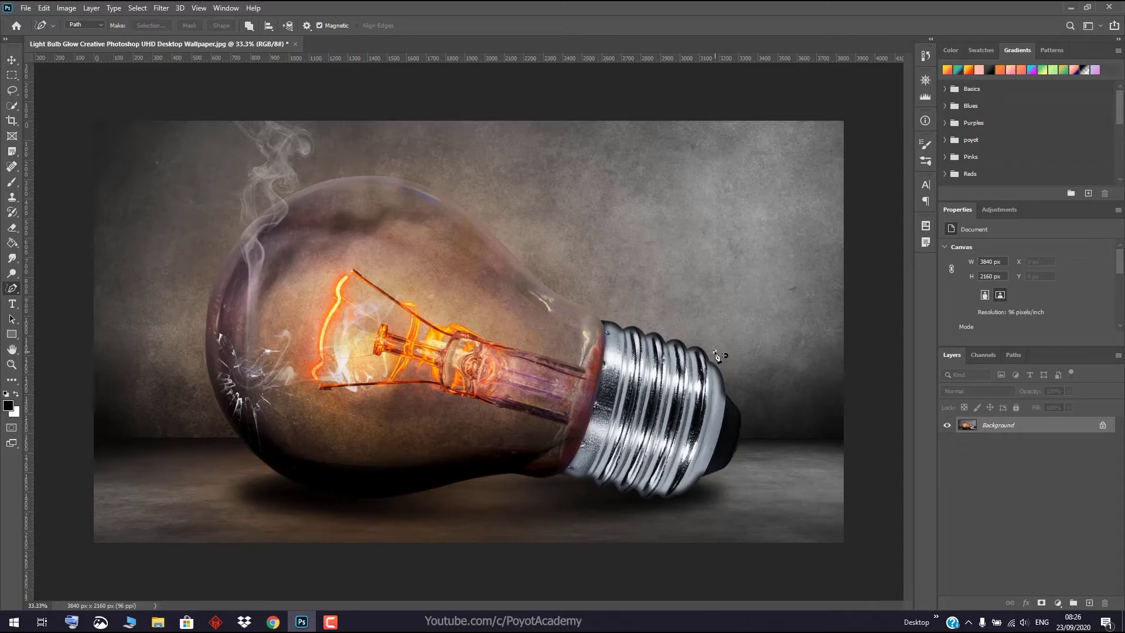
Trace a magnetic closed path from the socket threads around the bulb, then commit and clear it
left_click(715, 351)
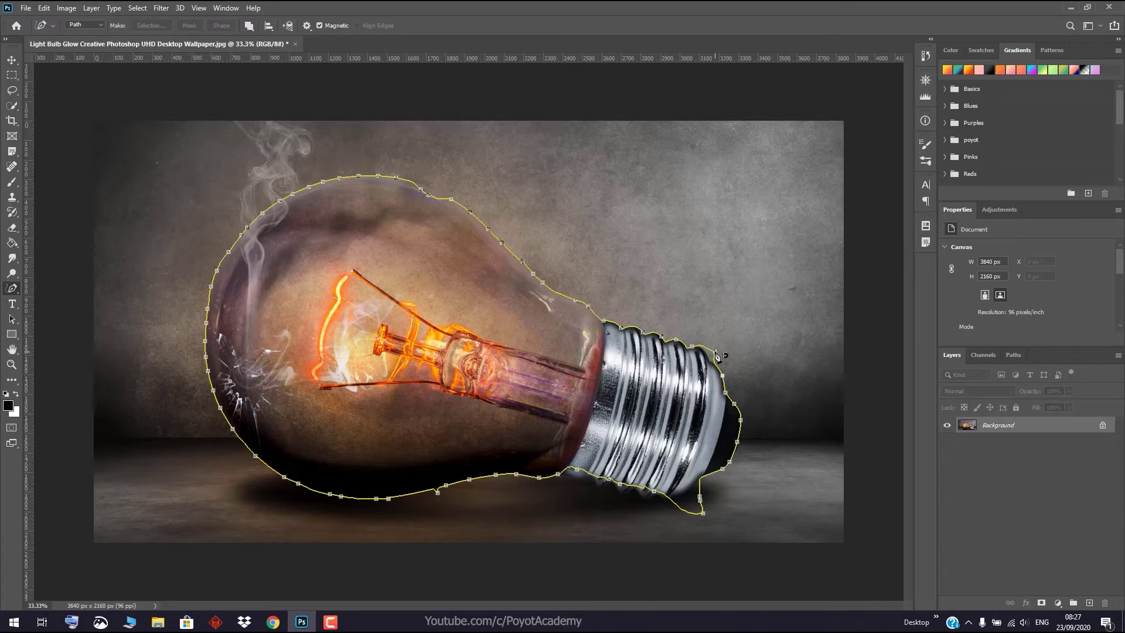
left_click(717, 356)
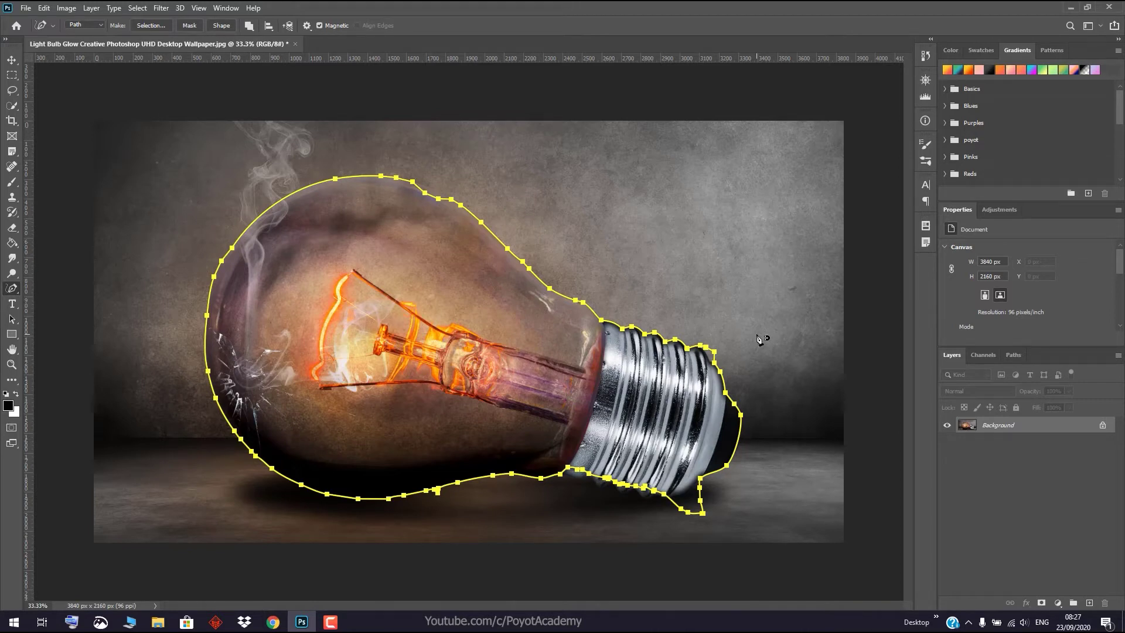
key("Return")
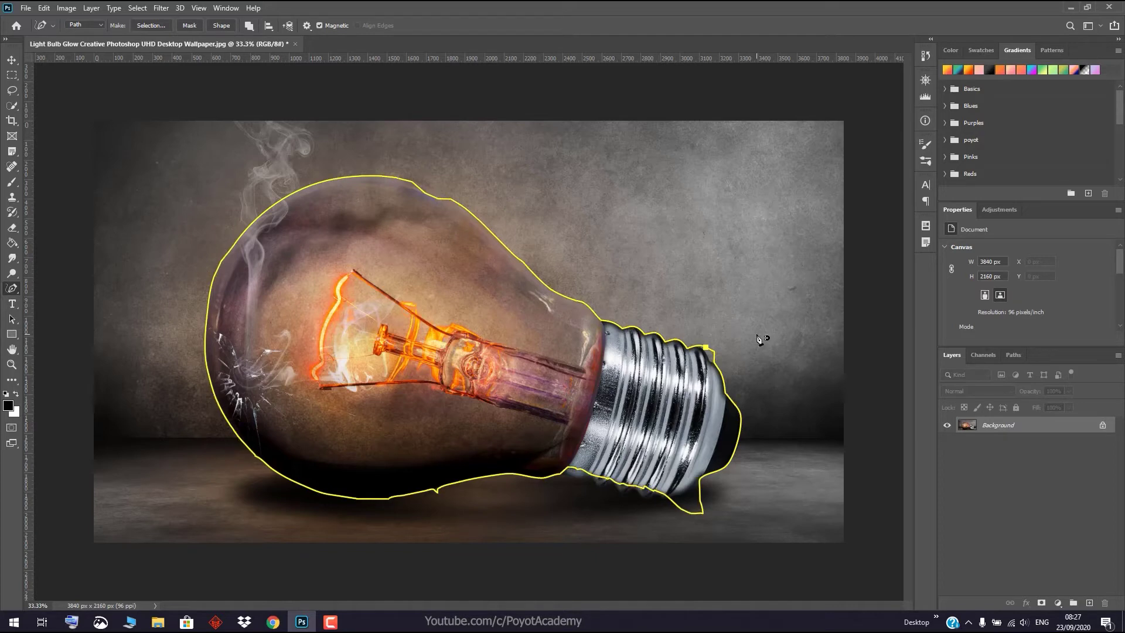
key("Escape")
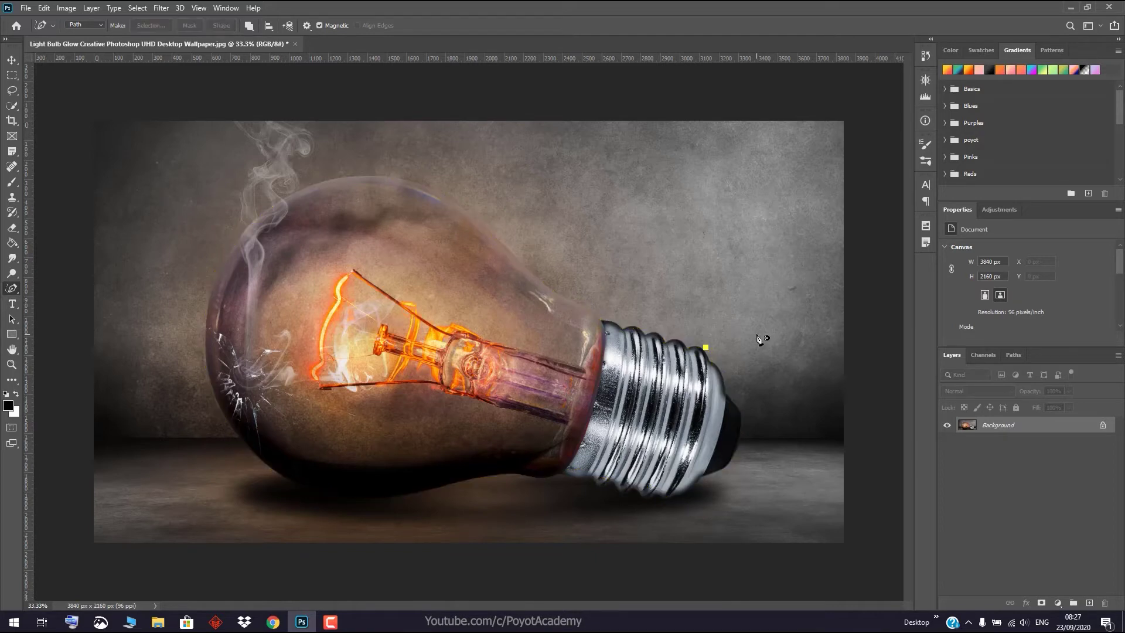
With the Curvature Pen, place anchors up the bulb's left edge and across its top
right_click(18, 288)
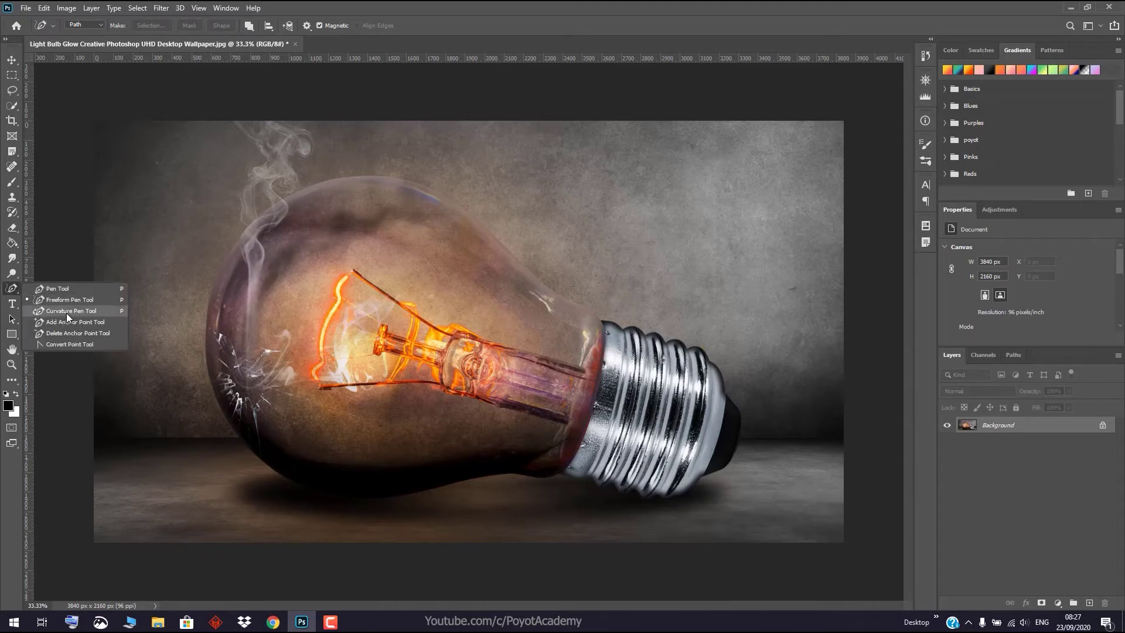
left_click(66, 311)
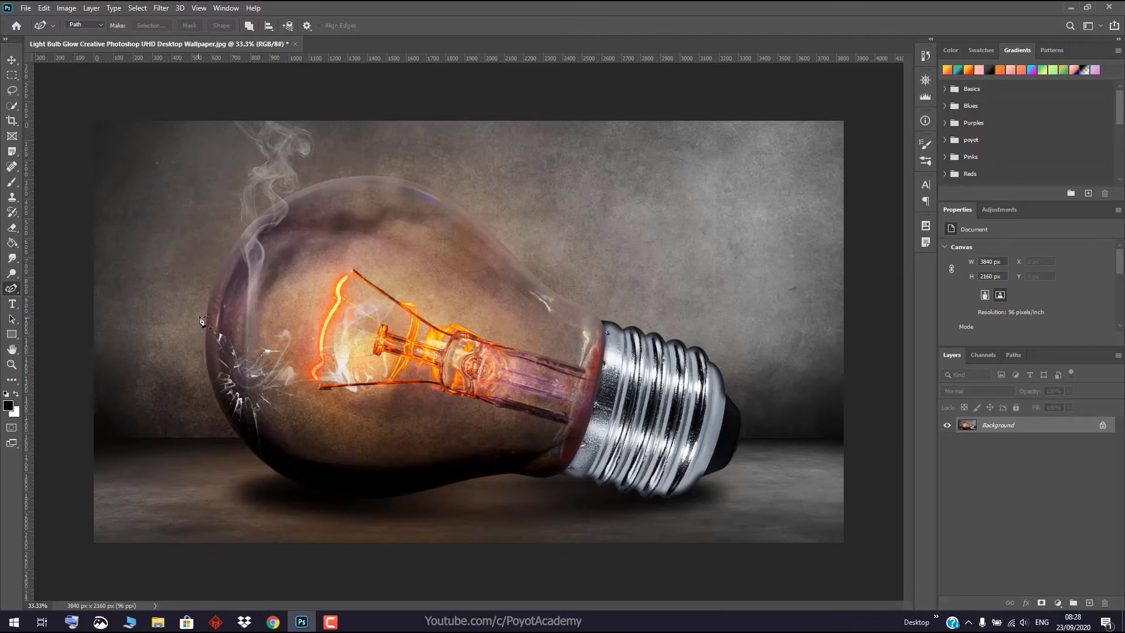
left_click(210, 302)
left_click(237, 242)
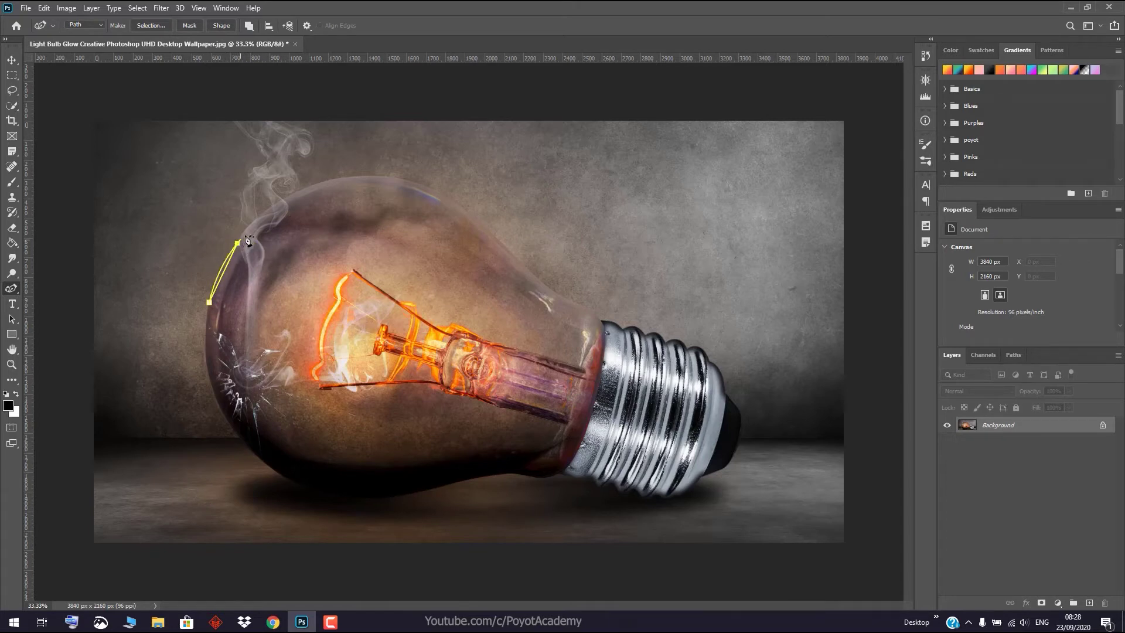
left_click(269, 208)
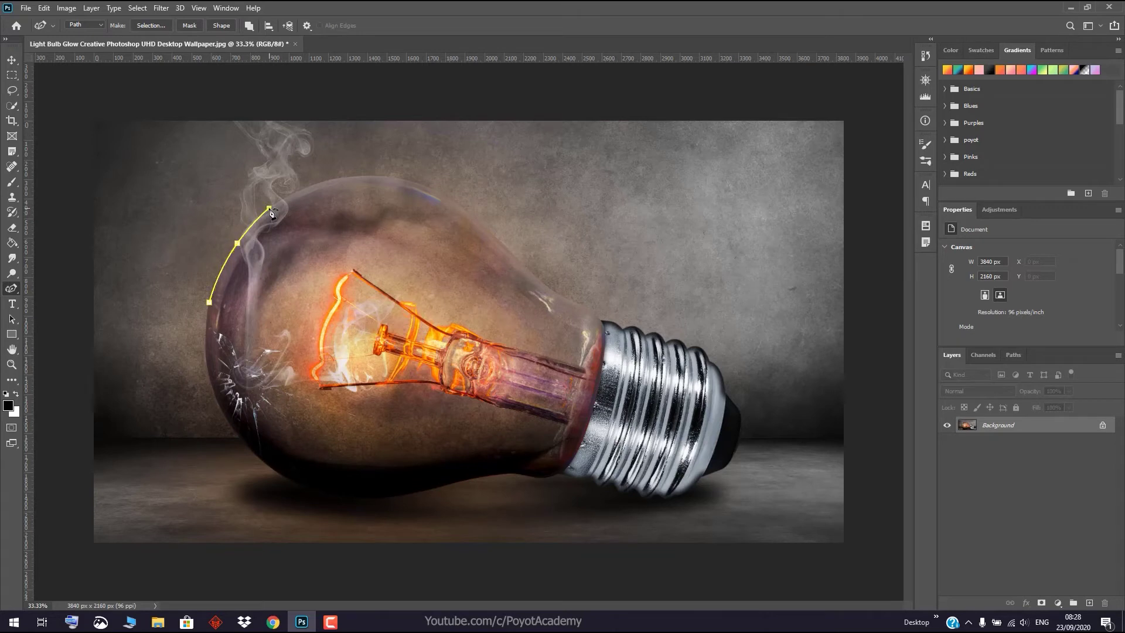
left_click(307, 187)
left_click(442, 193)
Continue curved anchors down the right glass to the socket, then close and deselect the path
left_click(505, 246)
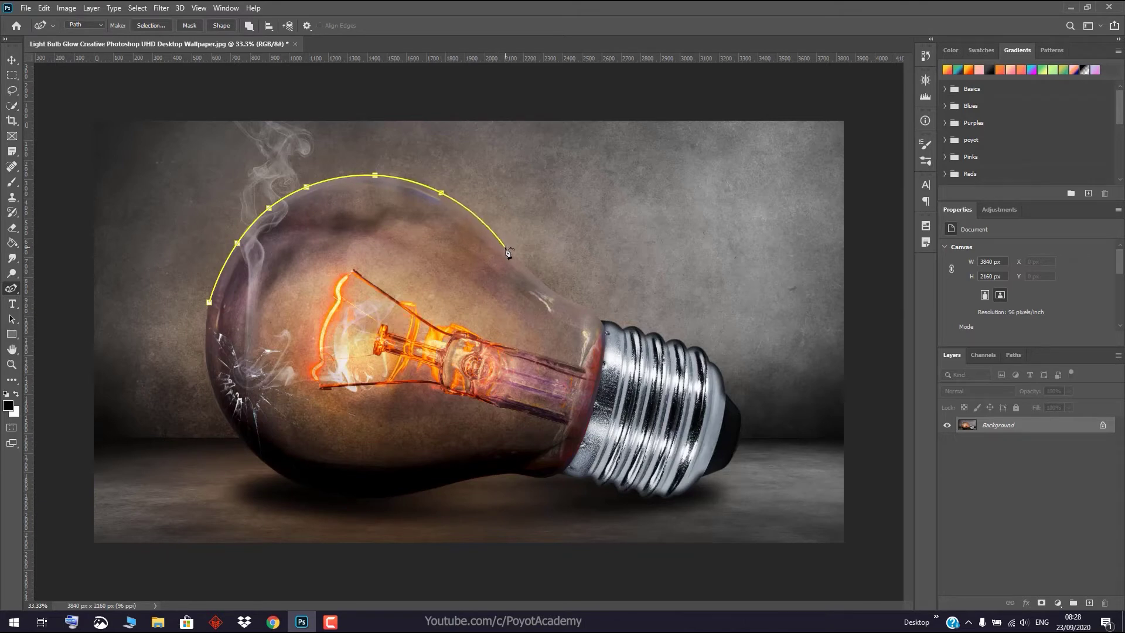
left_click(551, 290)
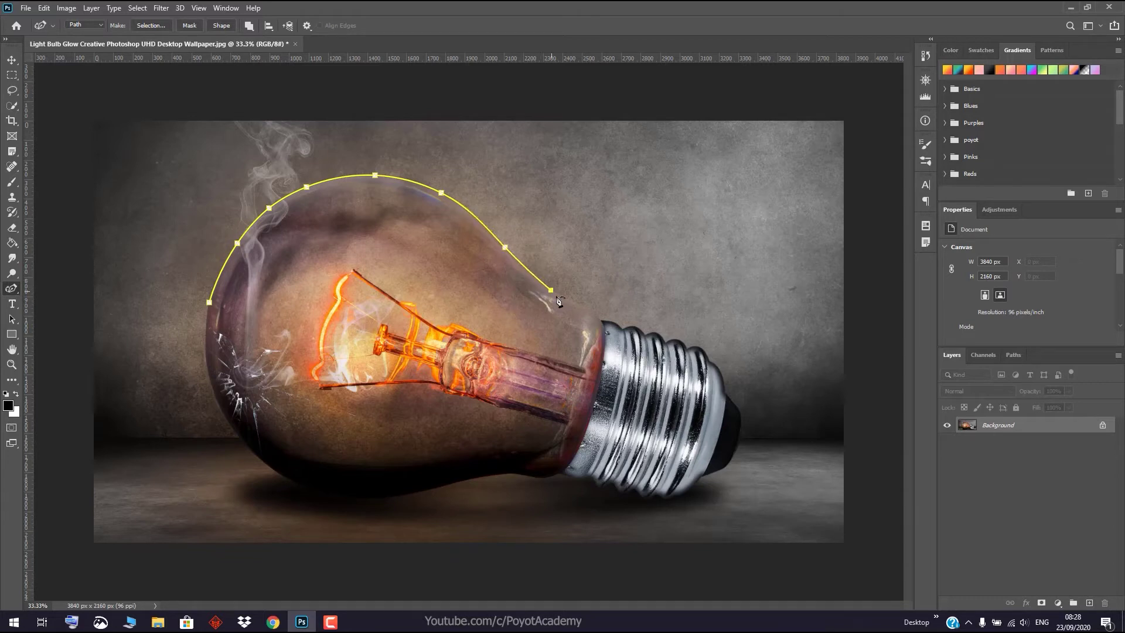
left_click(595, 312)
left_click(610, 322)
left_click(626, 330)
left_click(636, 326)
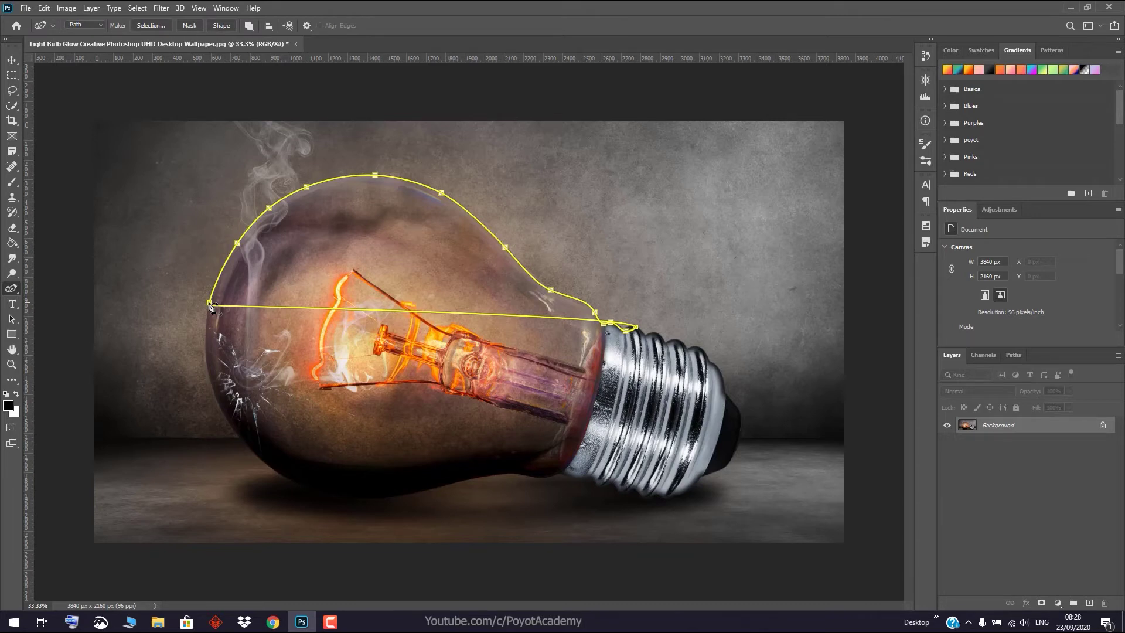
left_click_drag(210, 305, 525, 577)
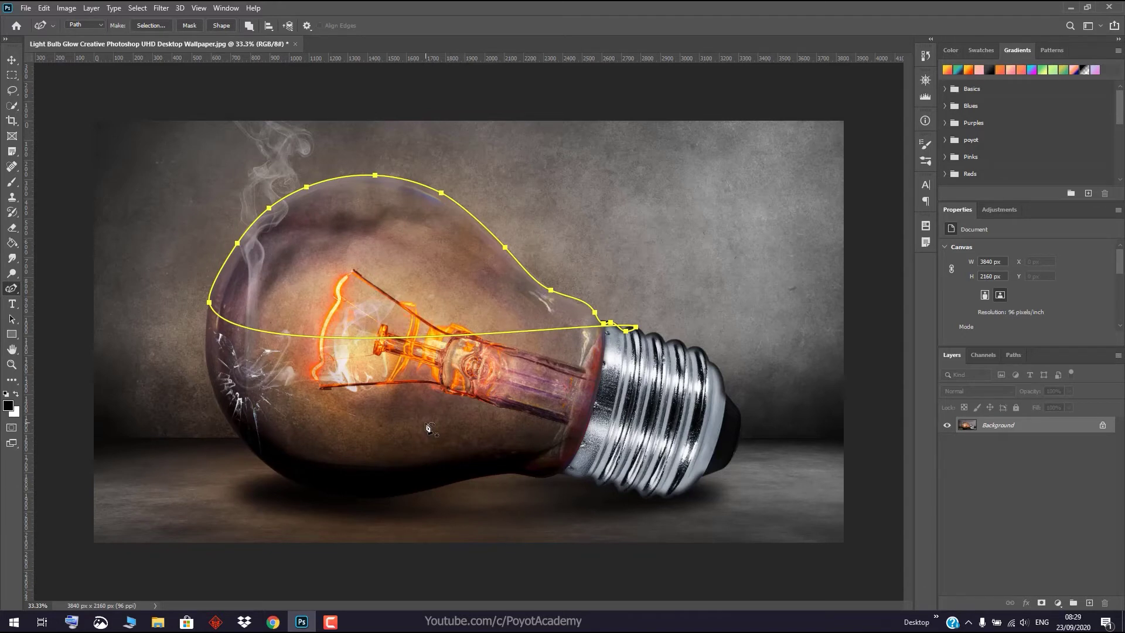
key("Return")
Clear the curved path and trace a closed magnetic freeform path around the bulb and screw base
key("Escape")
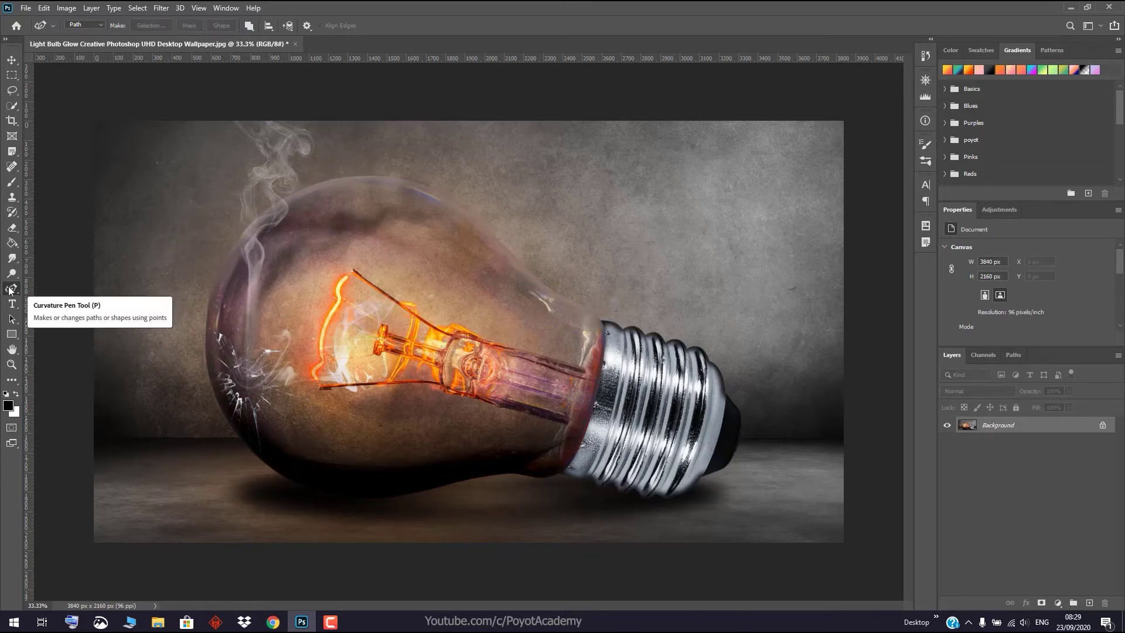
right_click(10, 289)
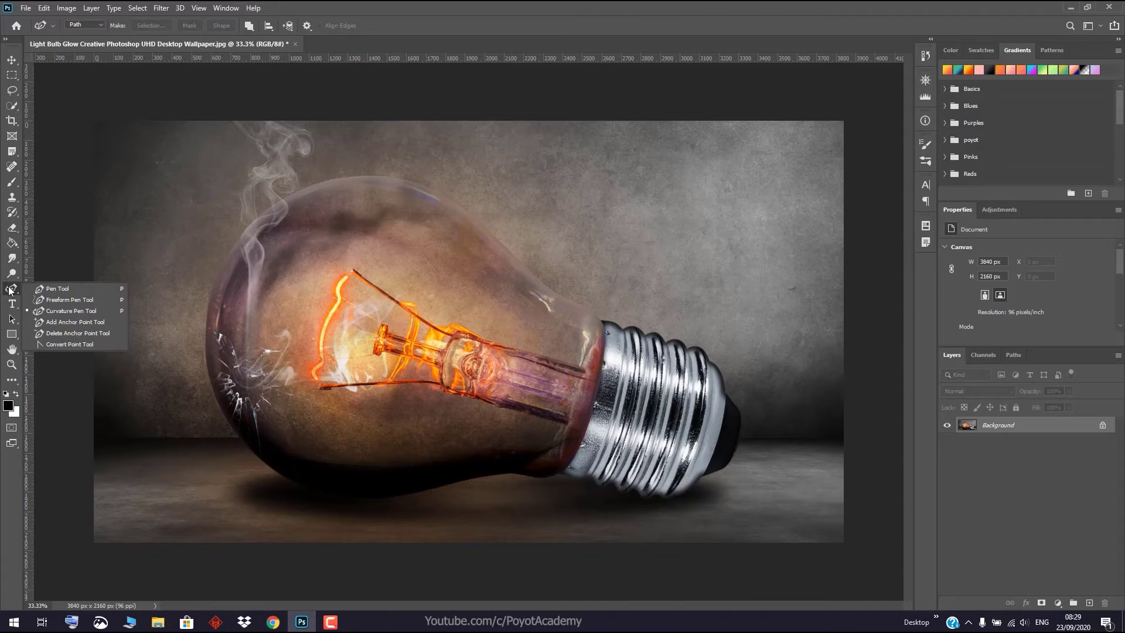
left_click(10, 289)
right_click(10, 289)
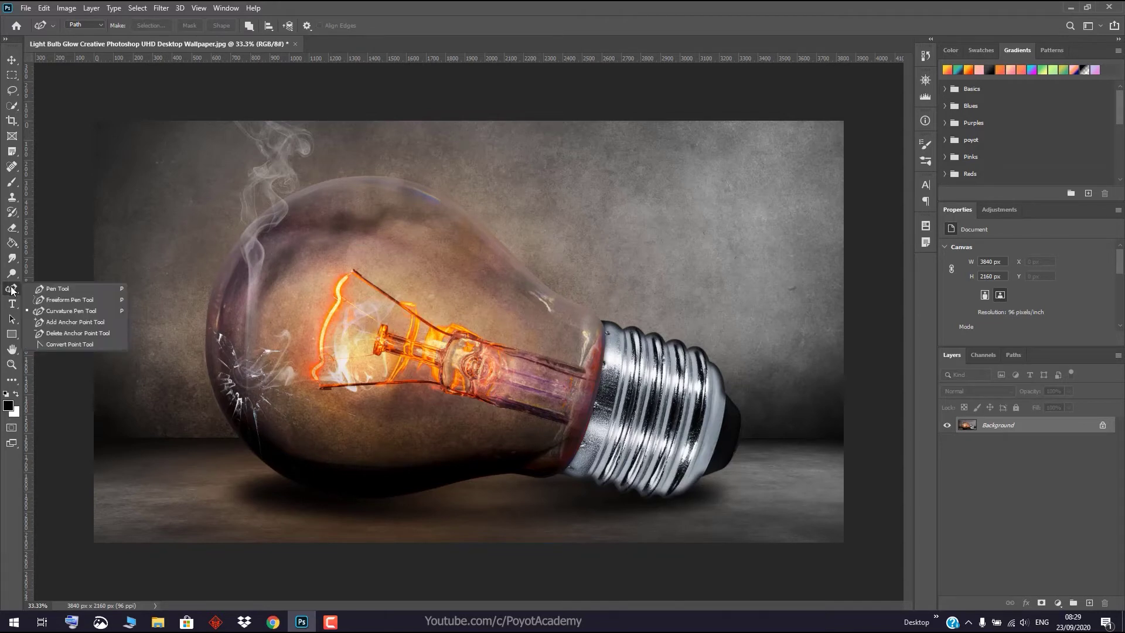
left_click(44, 297)
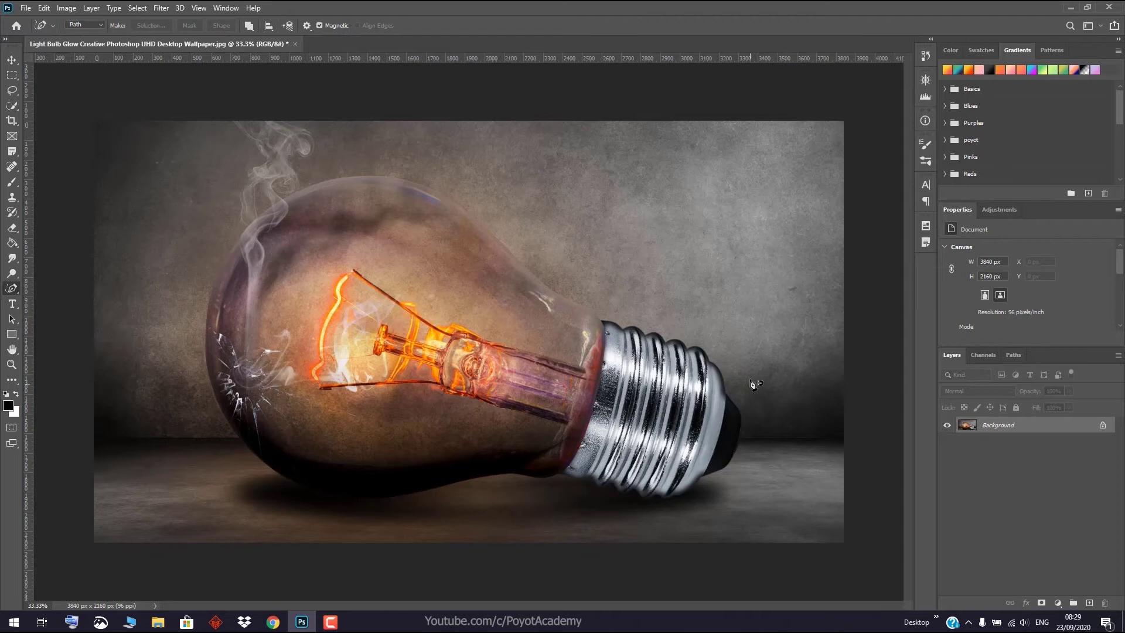
left_click(720, 370)
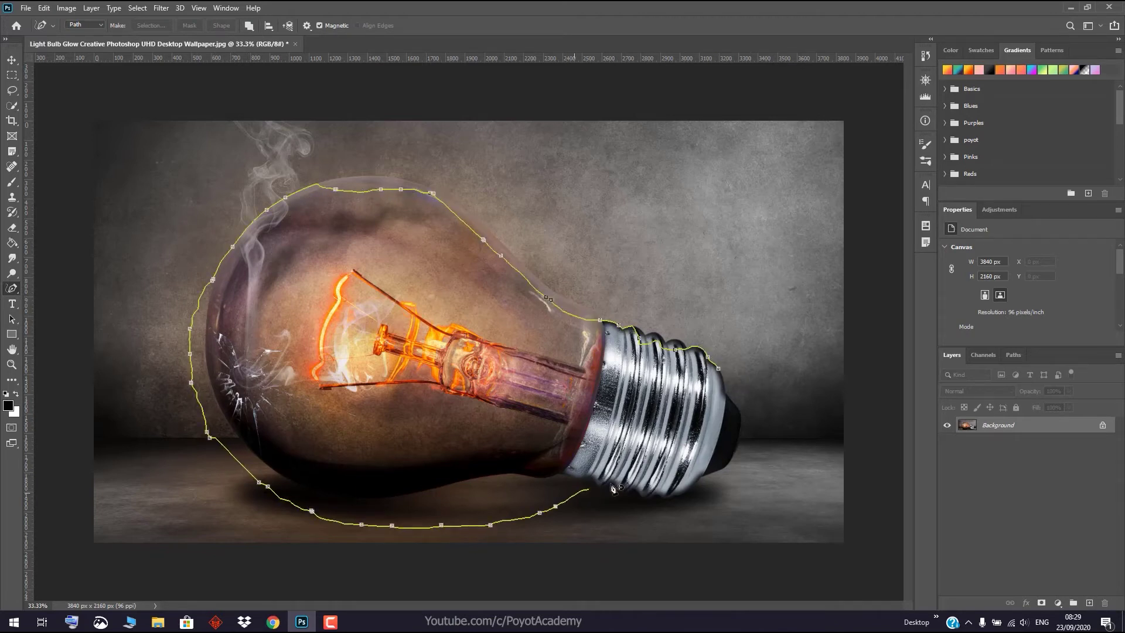
left_click(725, 373)
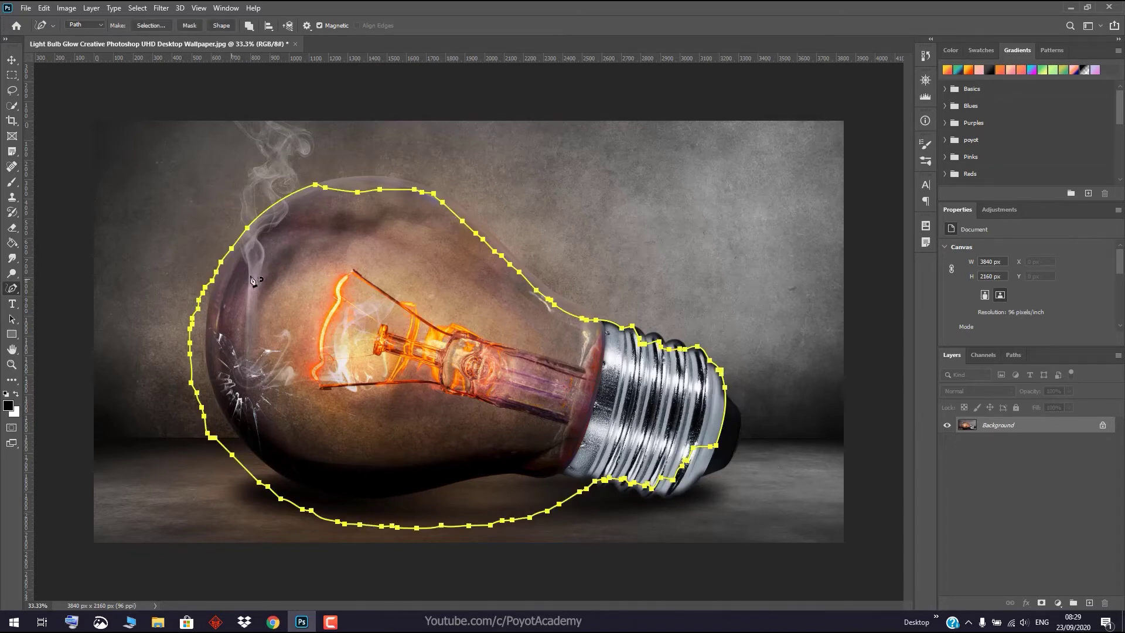
Insert three anchor points along the path's upper-left and top edges with the Add Anchor Point Tool
right_click(12, 288)
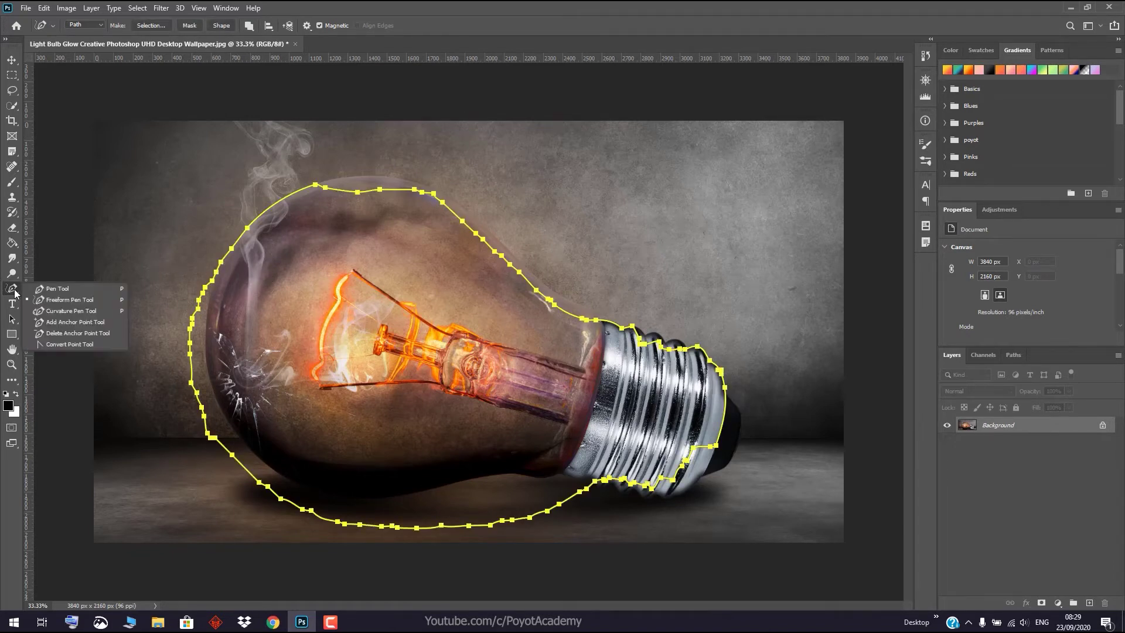
left_click(61, 323)
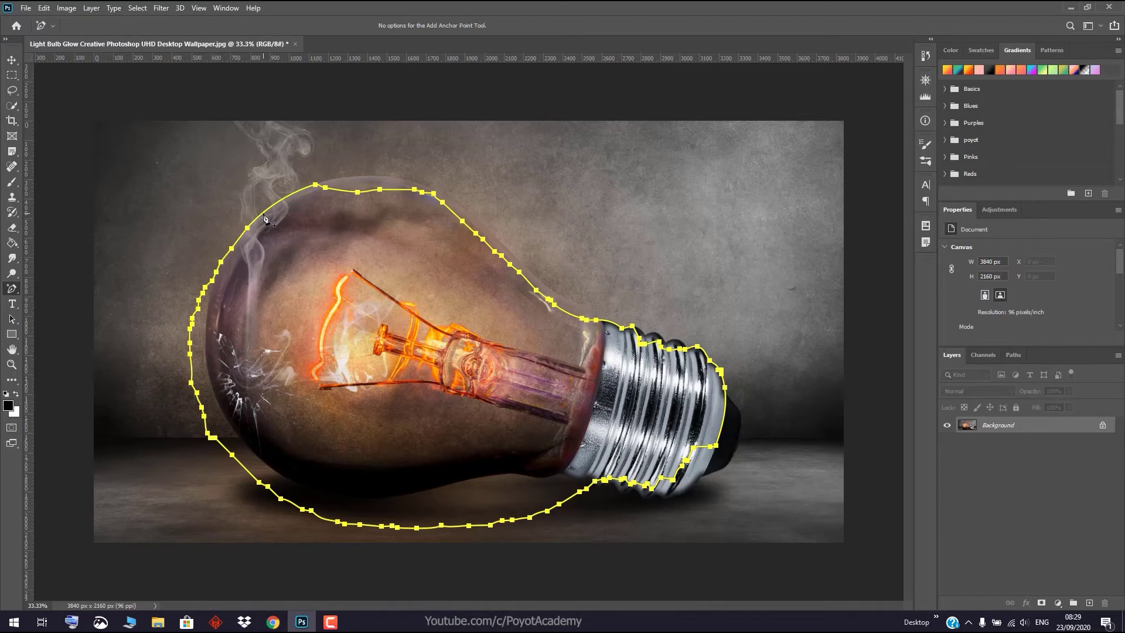
left_click(266, 215)
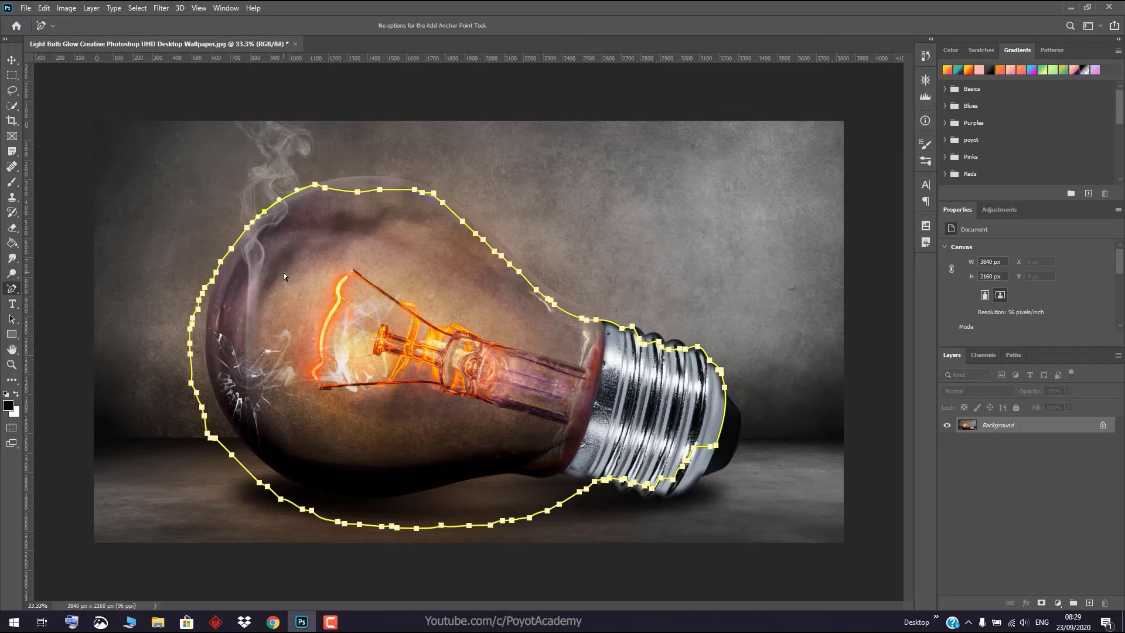
left_click(340, 191)
left_click(346, 190)
Delete five anchors on the path's top and upper-right edges, then hide the path with Ctrl+H
right_click(12, 288)
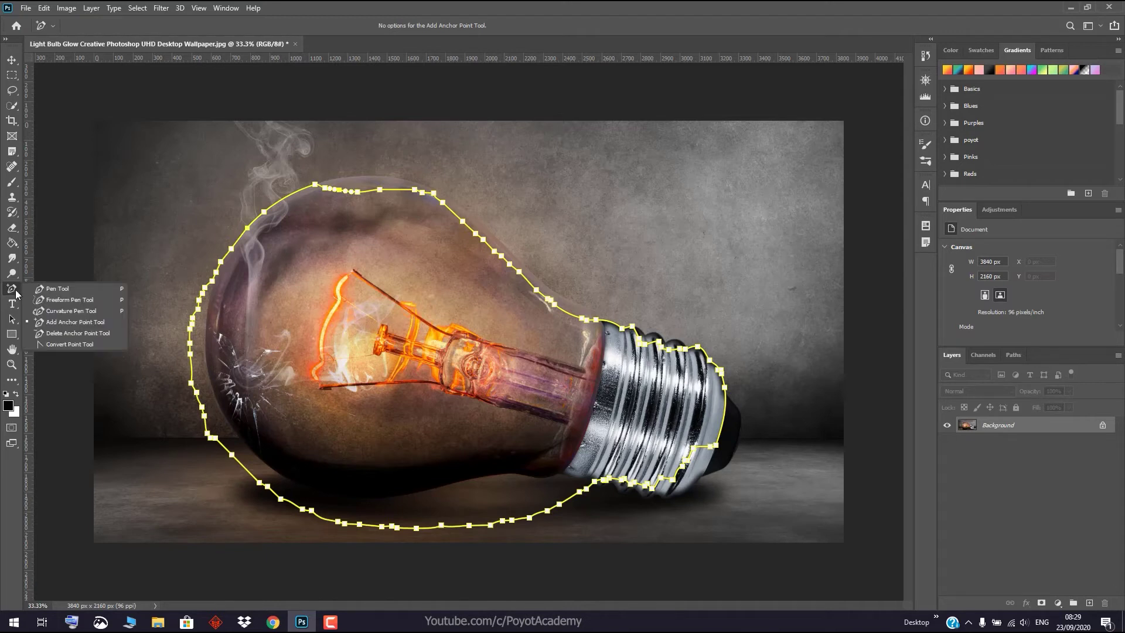
left_click(56, 338)
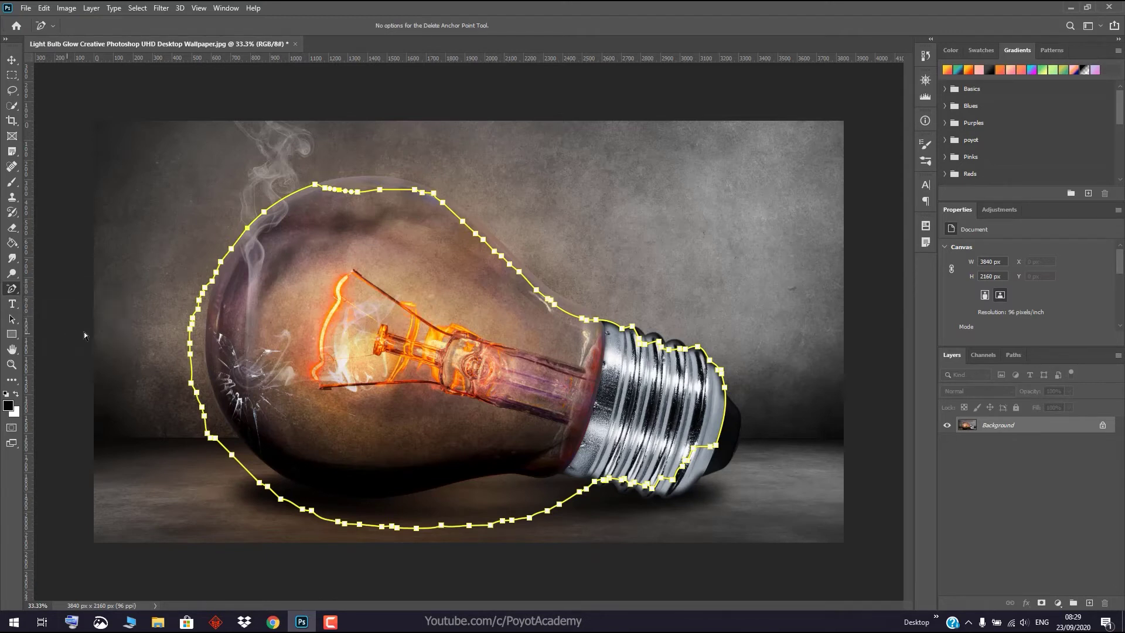
left_click(379, 191)
left_click(413, 191)
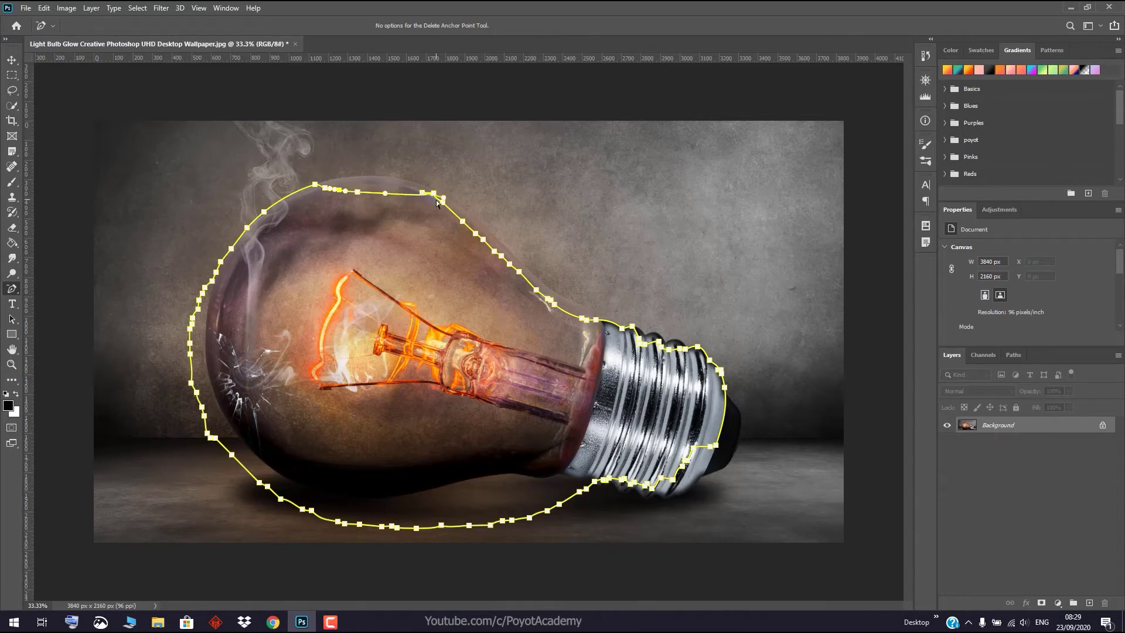
left_click(463, 222)
left_click(441, 203)
left_click(423, 194)
key("ctrl+h")
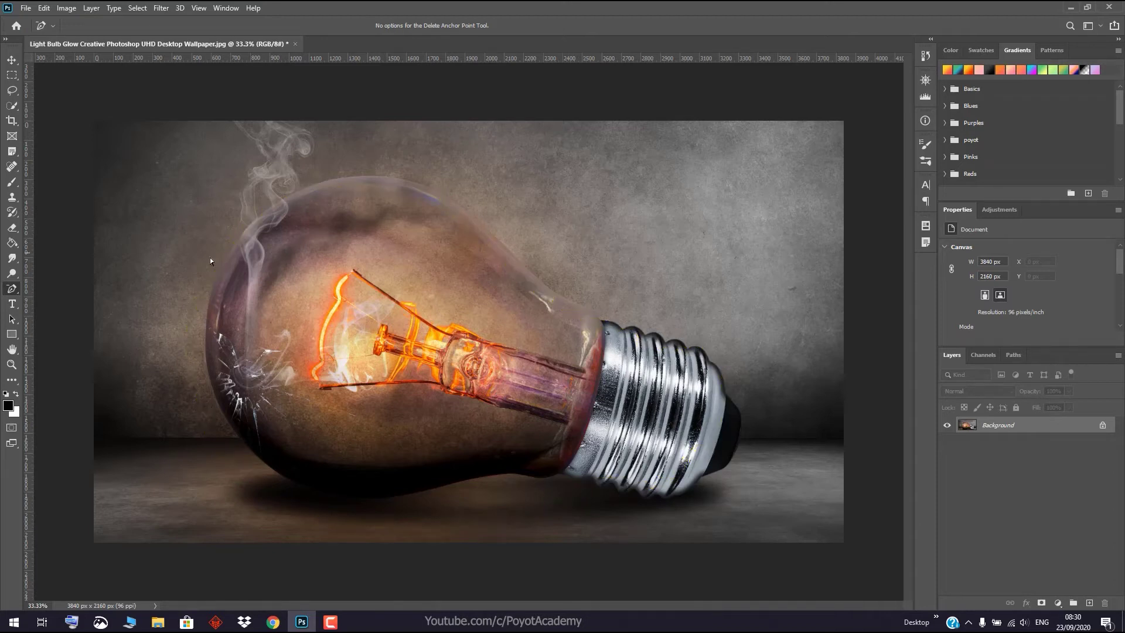
Draw a closed straight-edged Pen path over the upper glass to the screw base, then remove its top anchor
right_click(10, 291)
left_click(35, 288)
left_click_drag(263, 214, 269, 209)
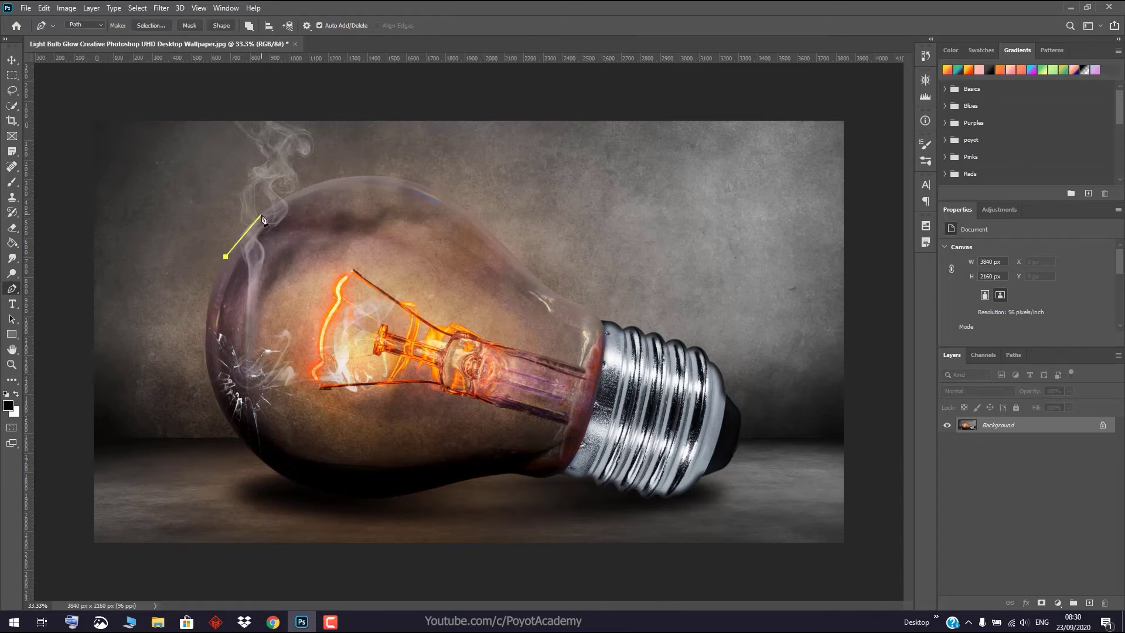
left_click(342, 177)
left_click(433, 193)
left_click(532, 273)
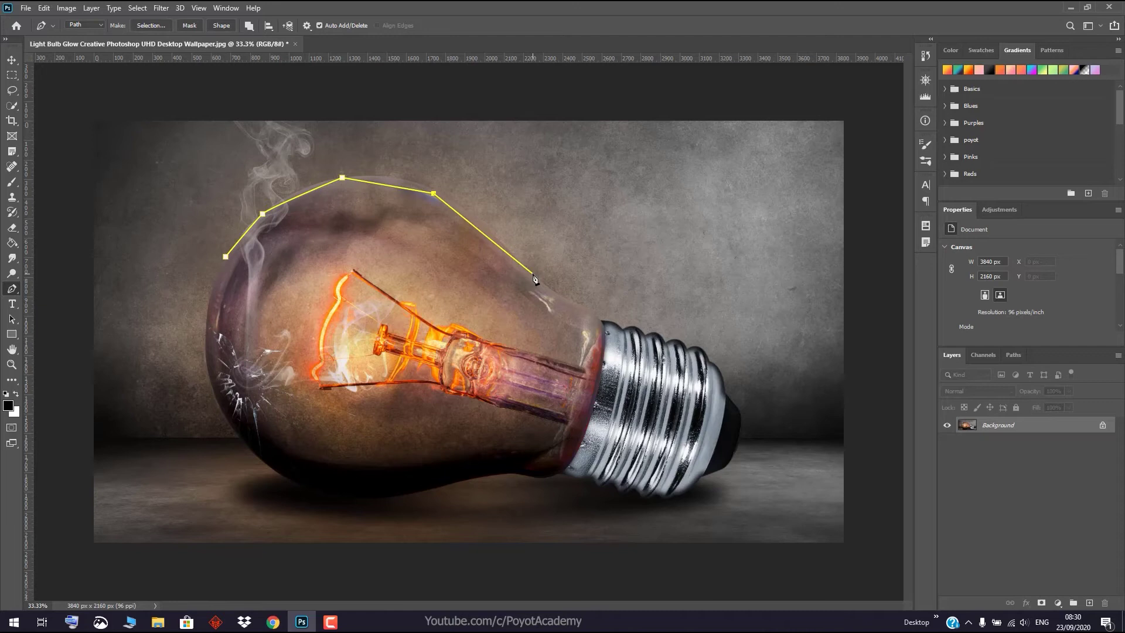
left_click(602, 317)
left_click(226, 257)
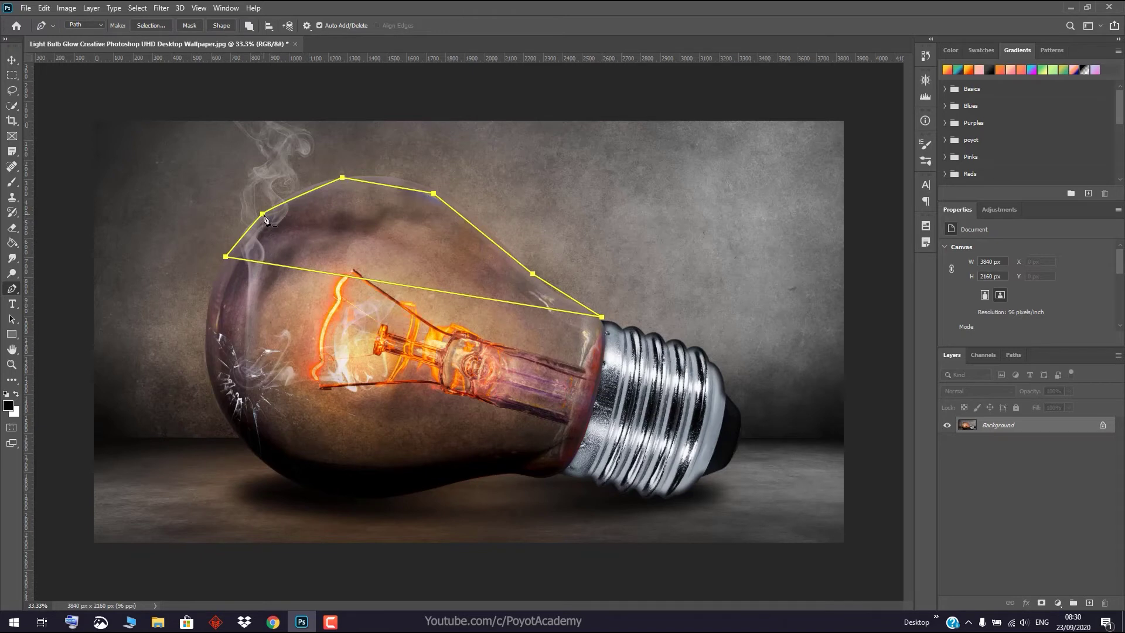
left_click(343, 178)
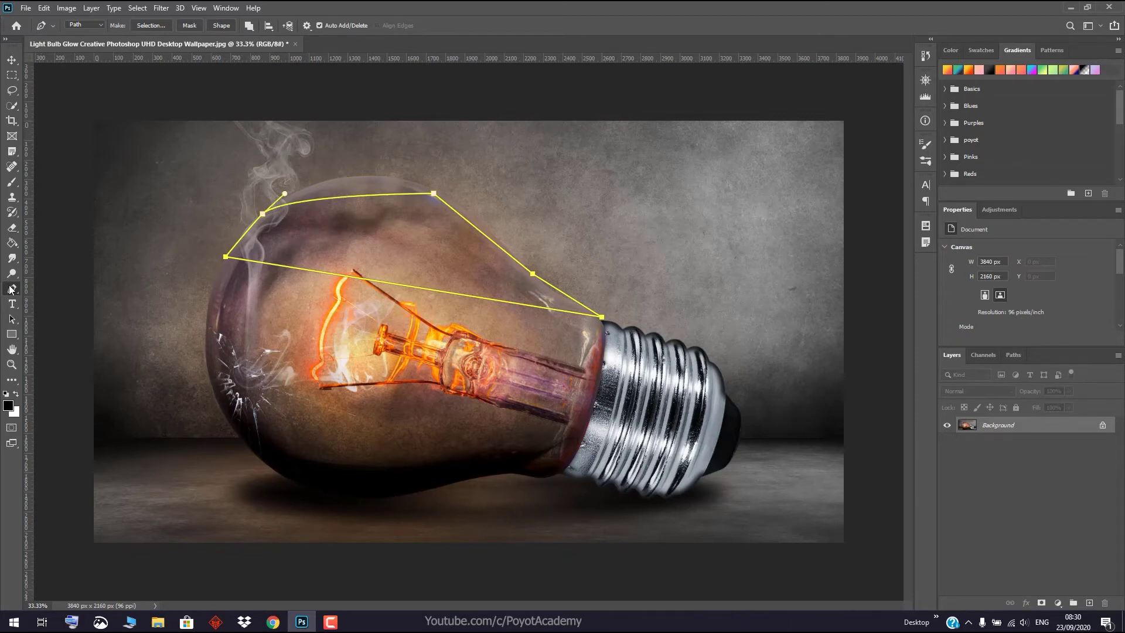
Draw a small closed four-sided subpath inside the upper bulb path with the standard Pen
right_click(12, 288)
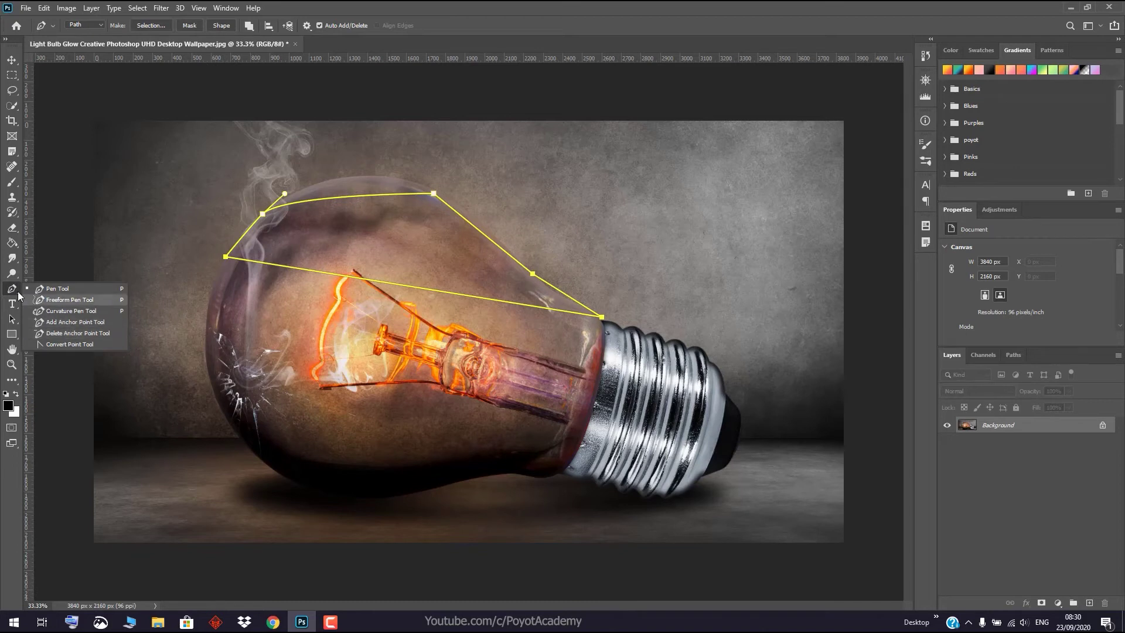
left_click(17, 294)
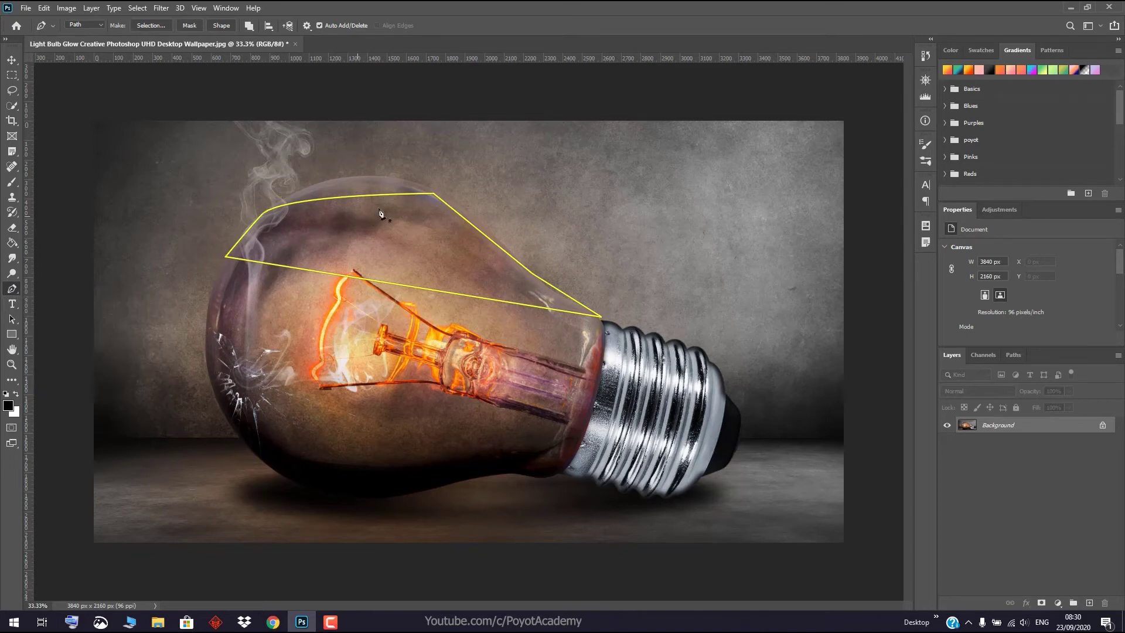
left_click_drag(360, 198, 418, 215)
left_click(420, 267)
left_click(324, 265)
left_click(324, 210)
left_click(359, 198)
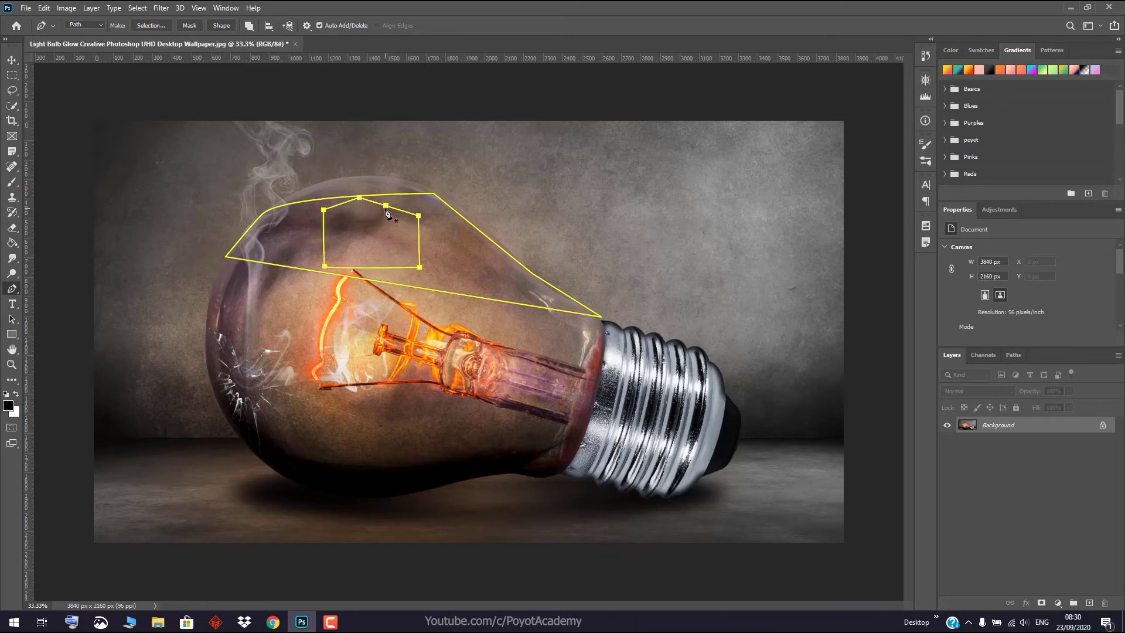
Add, nudge and delete anchors on the inner shape's top edge so its top-left corner curves
left_click(390, 207)
left_click_drag(390, 207, 397, 208)
left_click_drag(397, 208, 390, 211)
left_click(389, 209, "ctrl")
left_click(359, 199)
left_click(391, 209)
left_click_drag(364, 212, 377, 213)
left_click(377, 215)
left_click(325, 213)
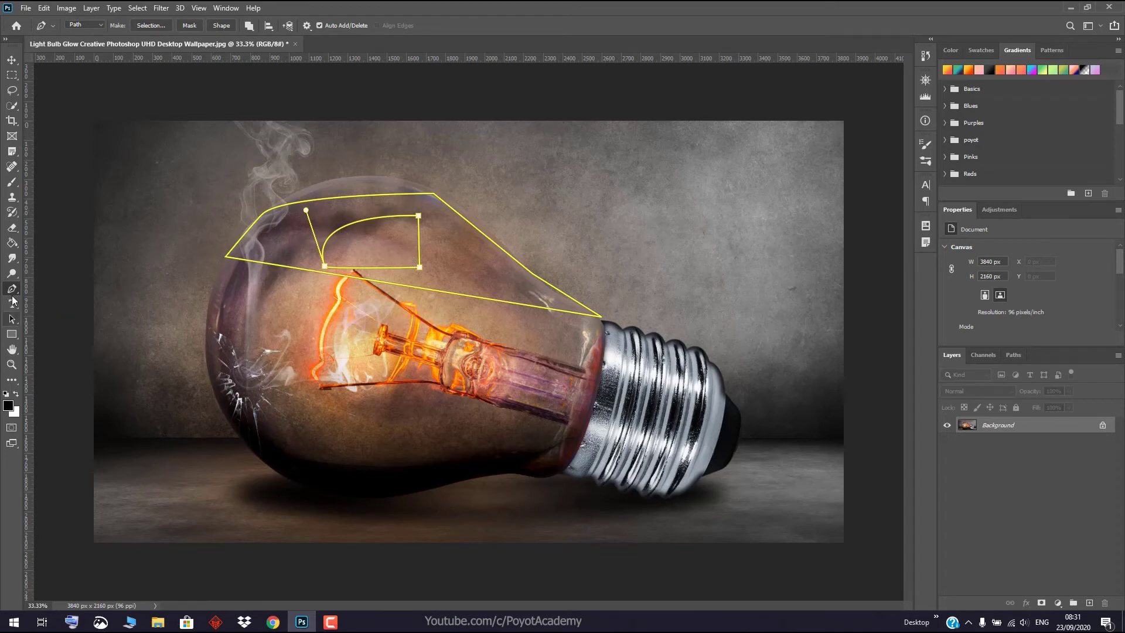
With the standard Pen Tool, add an anchor on the inner curve, then remove it again
right_click(11, 288)
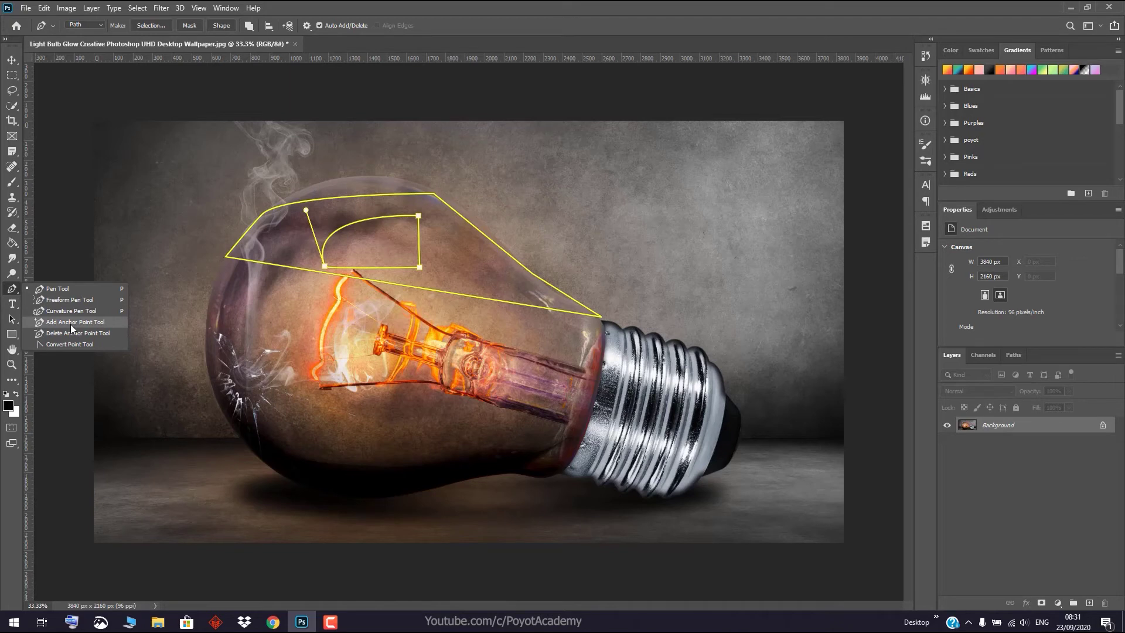
left_click(69, 291)
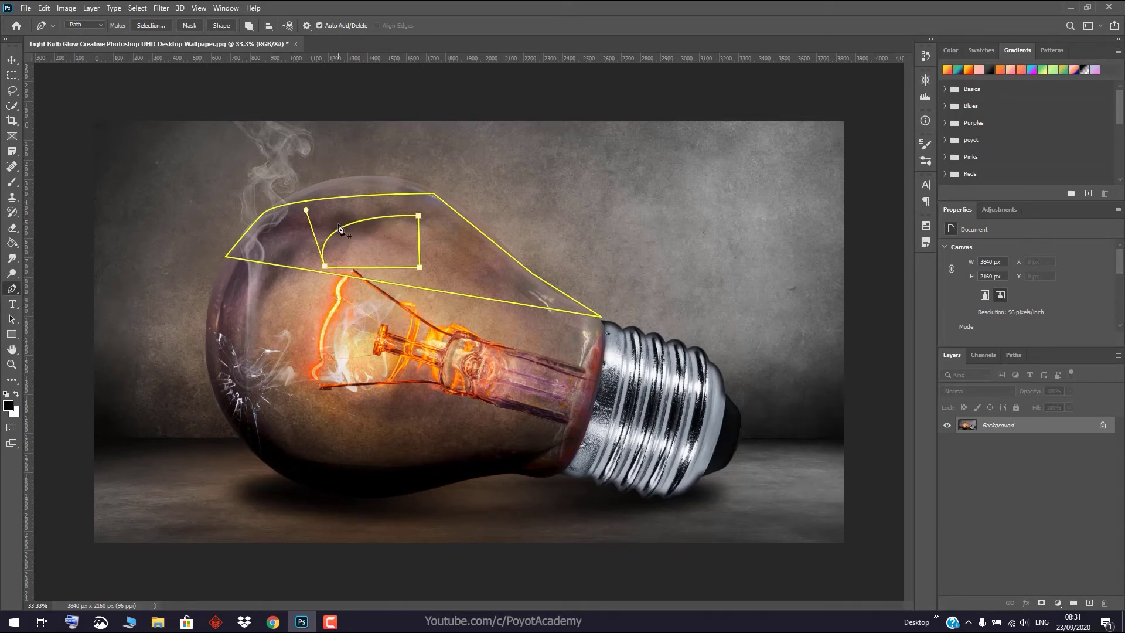
left_click(384, 217)
left_click(385, 217)
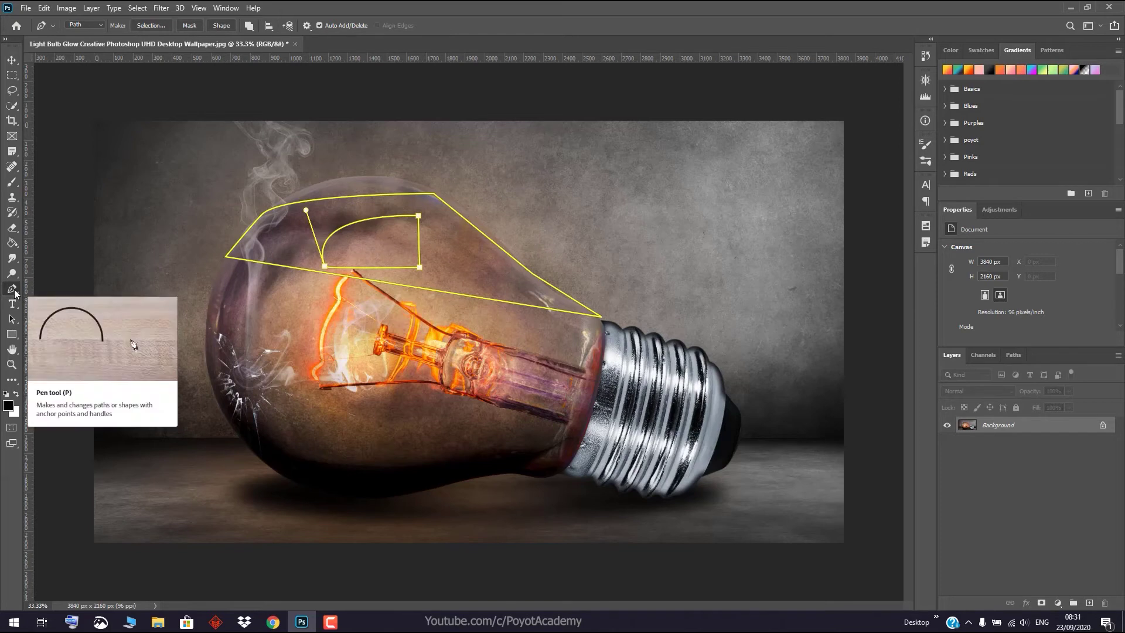
Add extra anchor points along the outer bulb path with the Add Anchor Point Tool
right_click(14, 291)
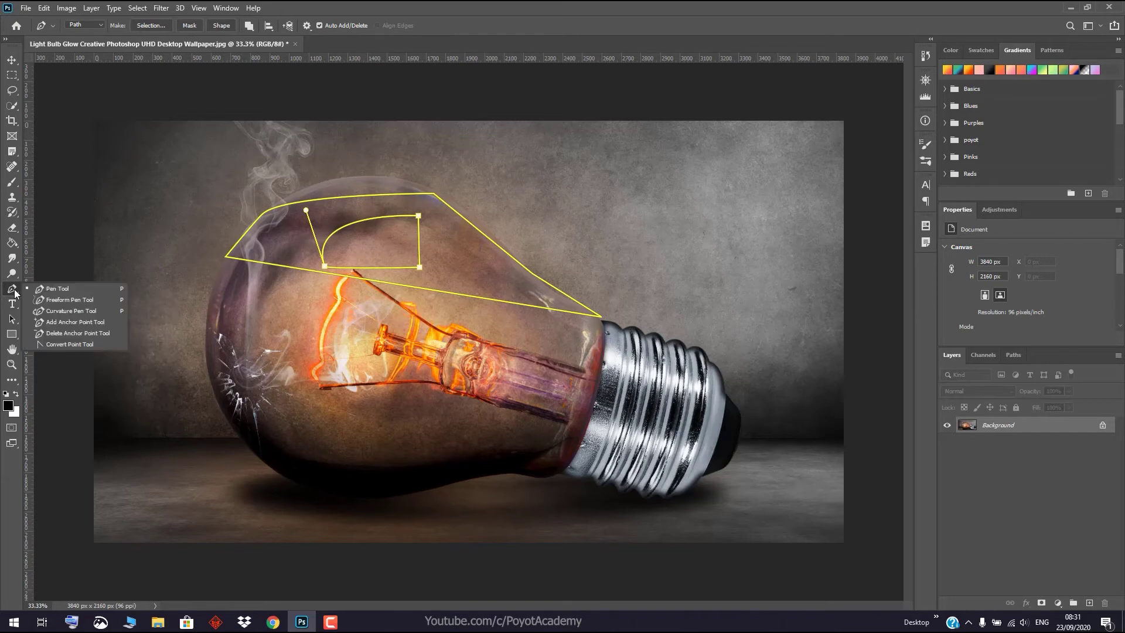
left_click(84, 322)
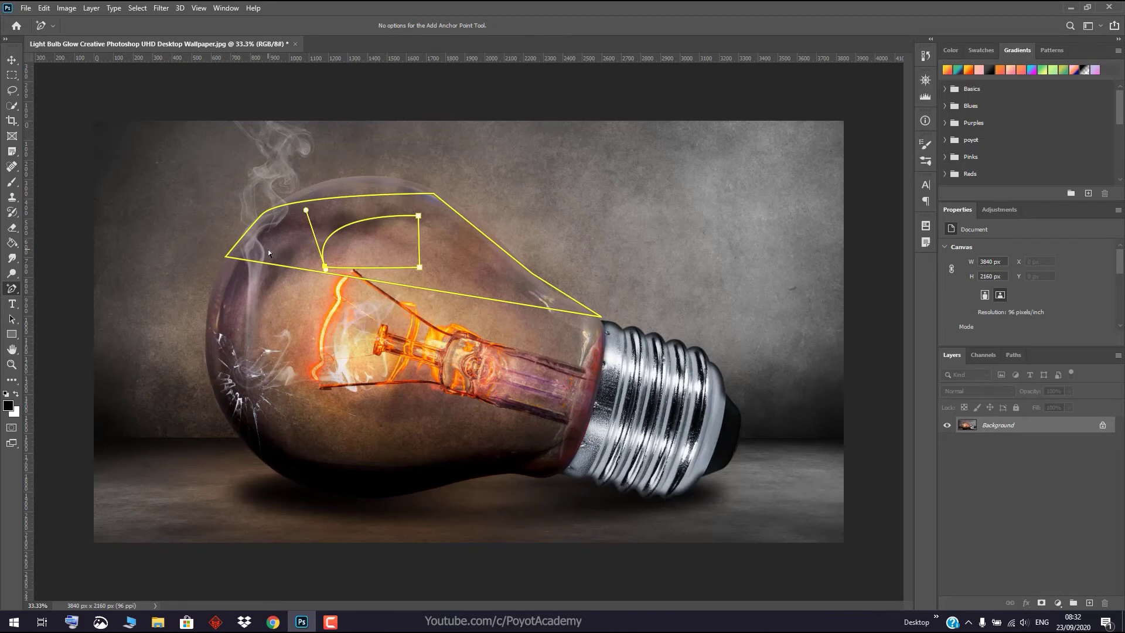
left_click(225, 257)
Make the right-side anchor smooth with pulled handles and the upper-left anchor a sharp corner
right_click(14, 293)
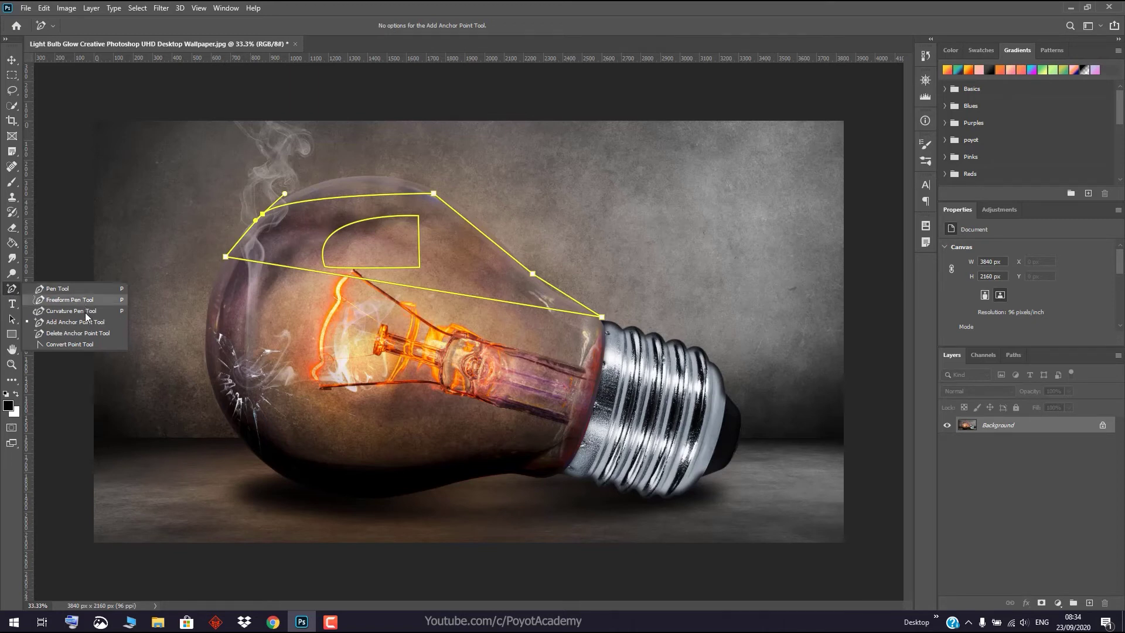
left_click(96, 345)
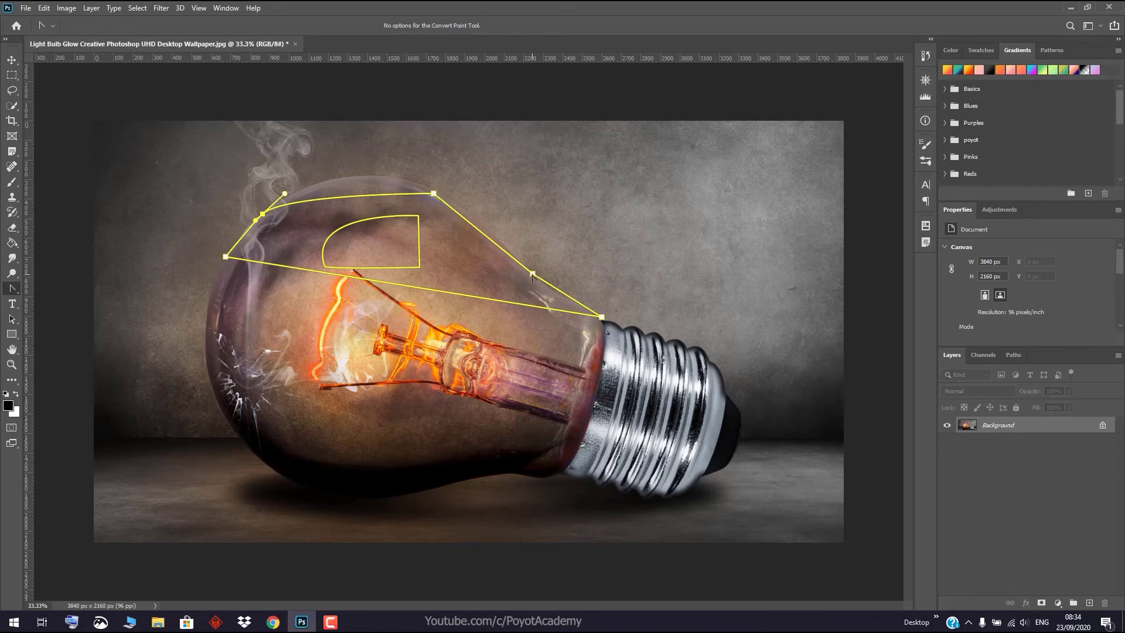
mouse_move(532, 274)
left_mouse_down()
mouse_move(574, 259)
mouse_move(589, 272)
left_mouse_up()
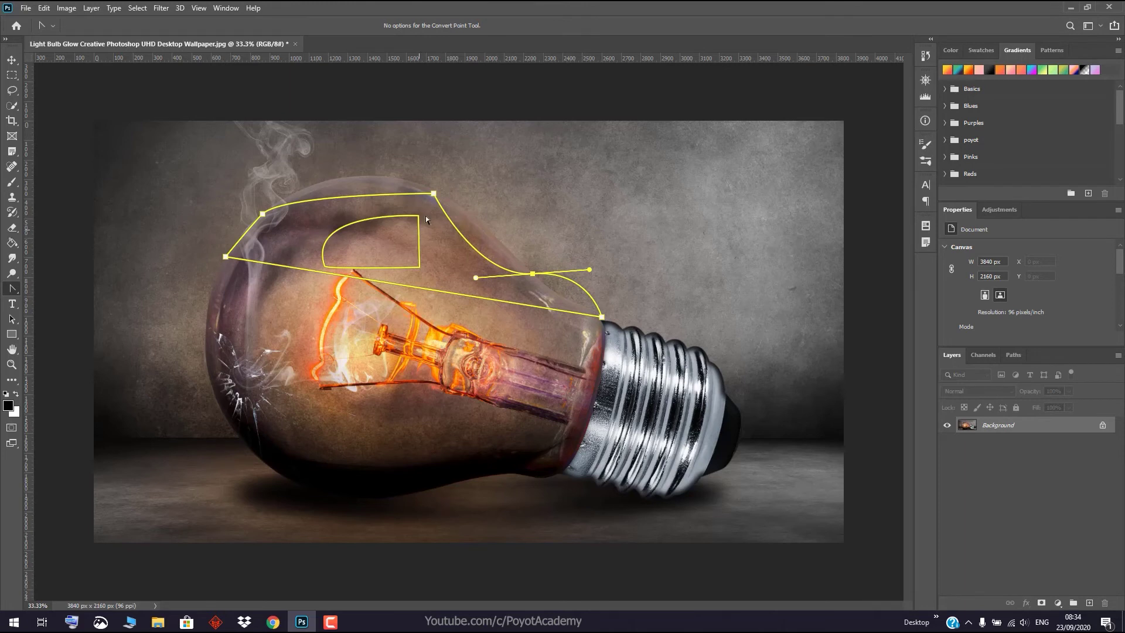
left_click(262, 215)
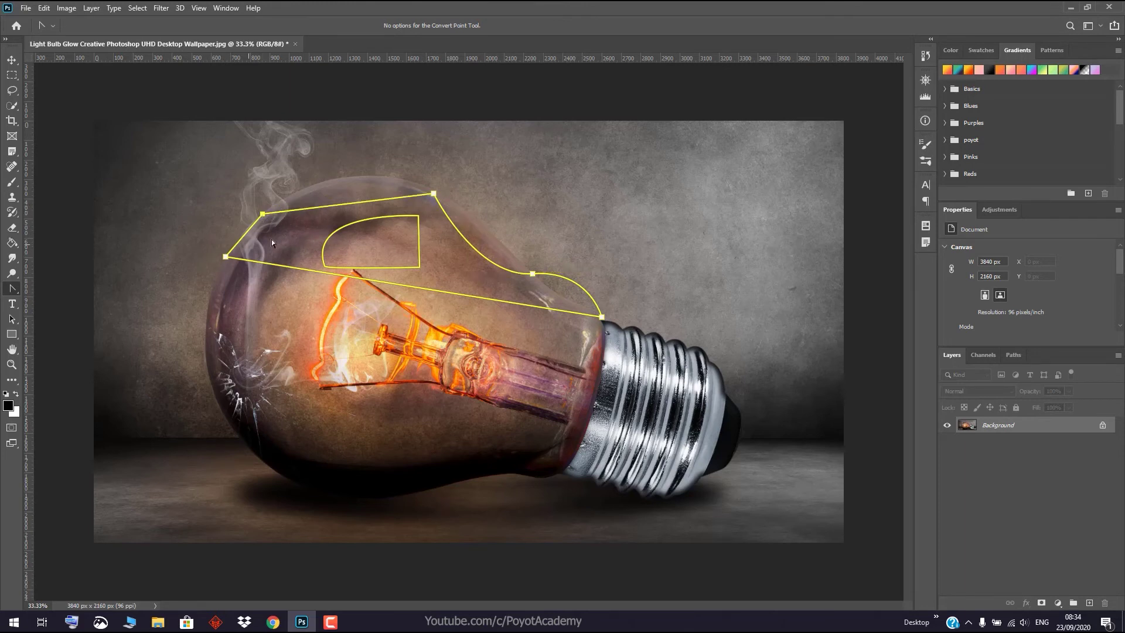
left_click(532, 273)
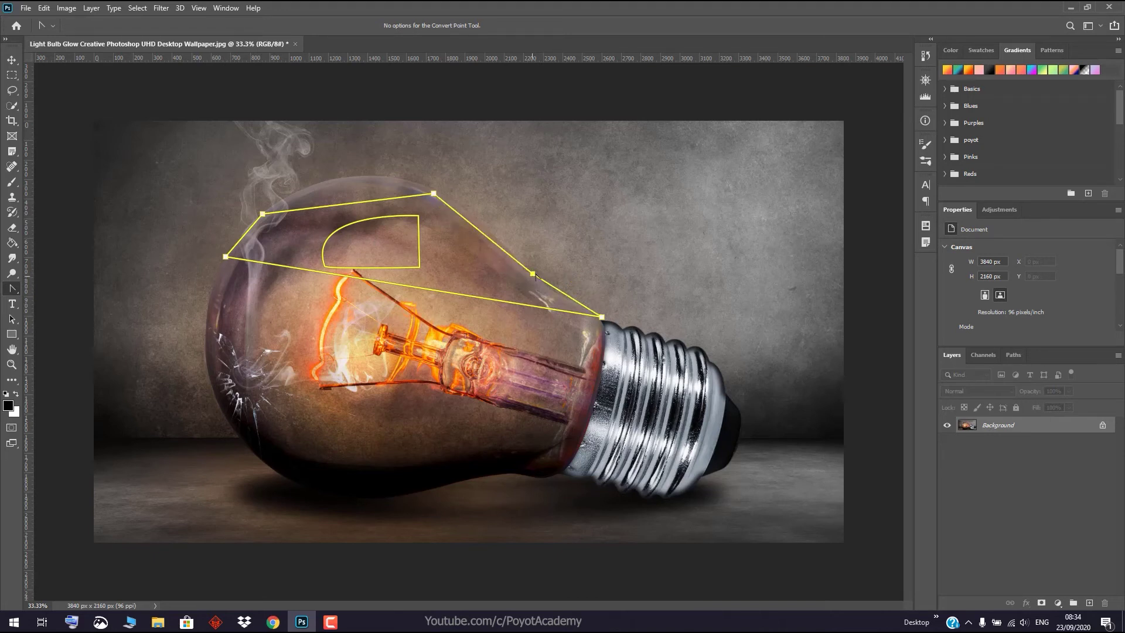
left_click_drag(532, 274, 614, 278)
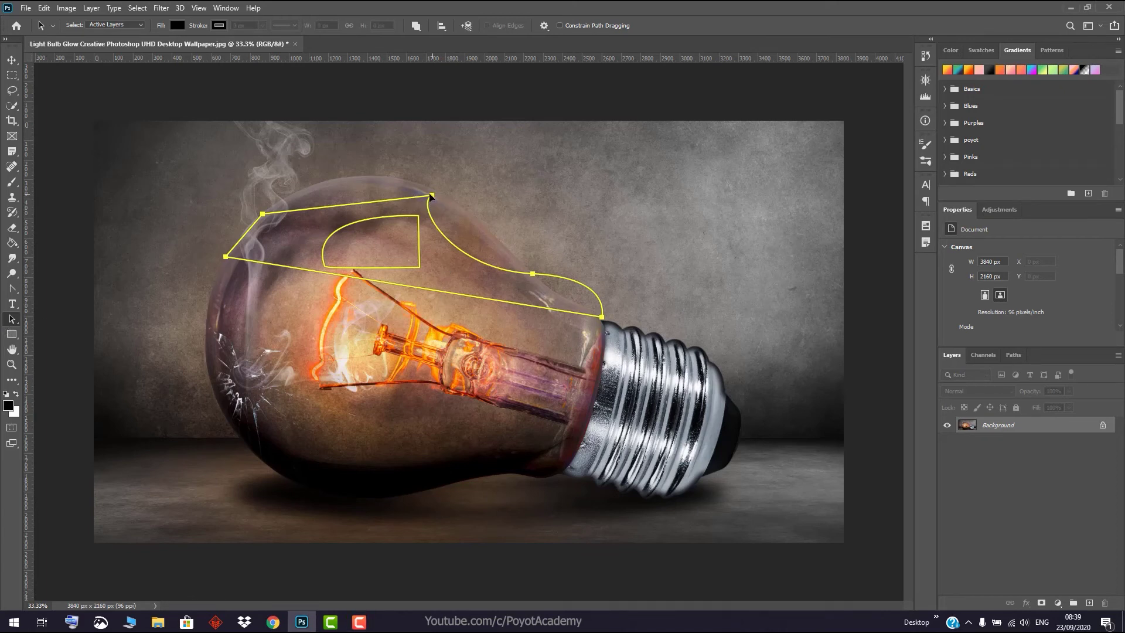
Drag the whole outer path slightly lower over the bulb glass, leaving the inner subpath unmoved
left_click_drag(432, 196, 428, 194)
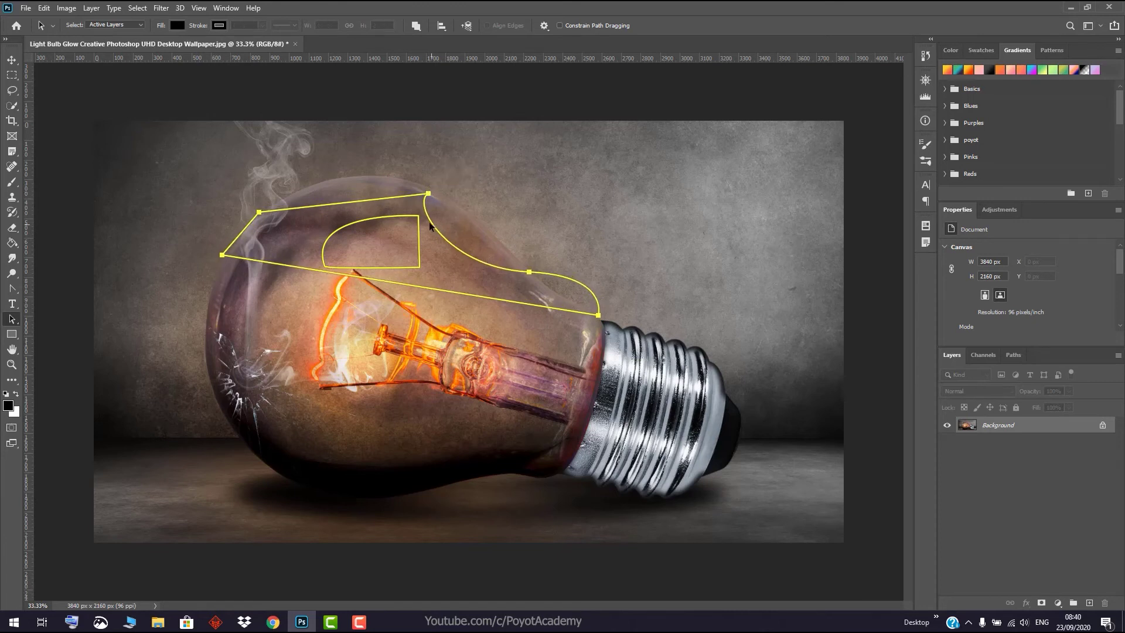
left_click_drag(433, 268, 441, 284)
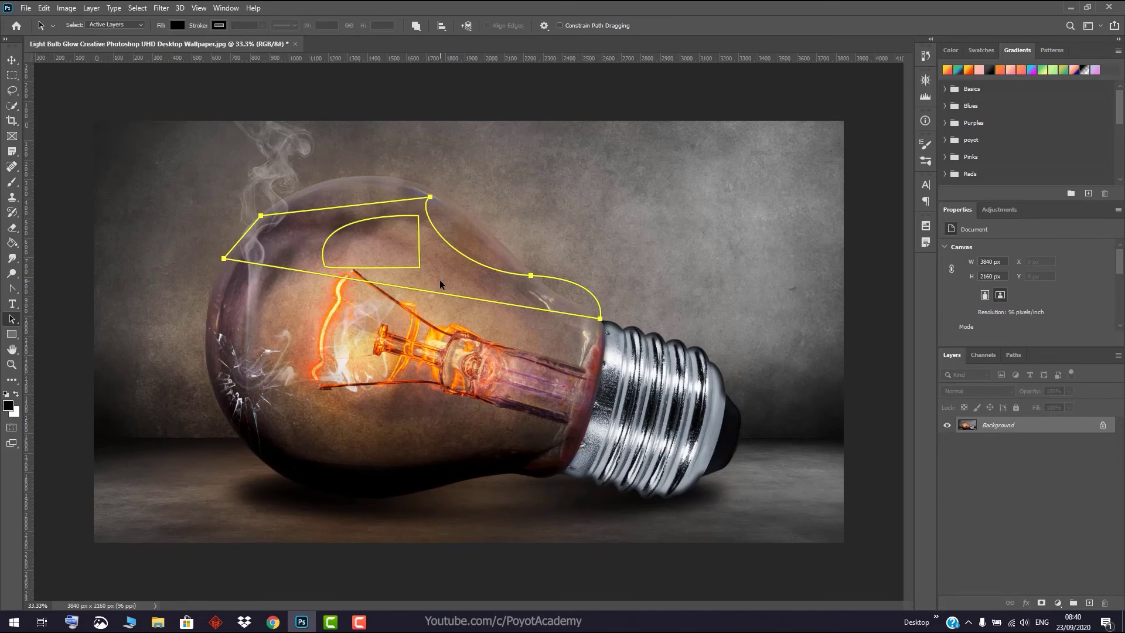
left_click_drag(439, 277, 439, 275)
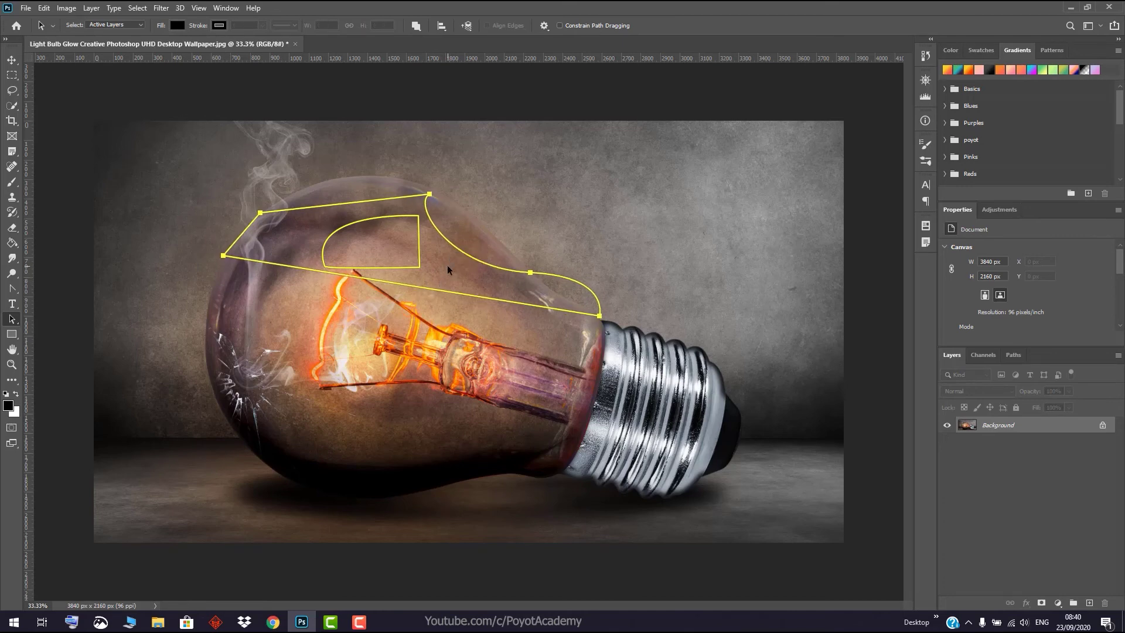
key("Escape")
left_click(324, 205)
left_click_drag(418, 207, 411, 206)
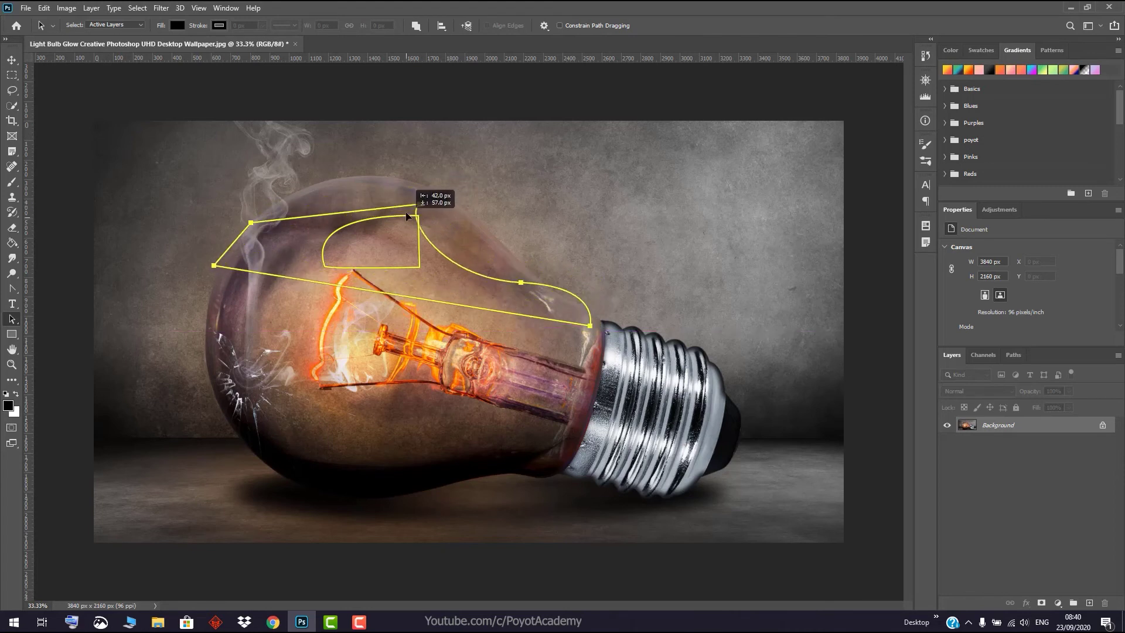
left_click_drag(412, 208, 417, 218)
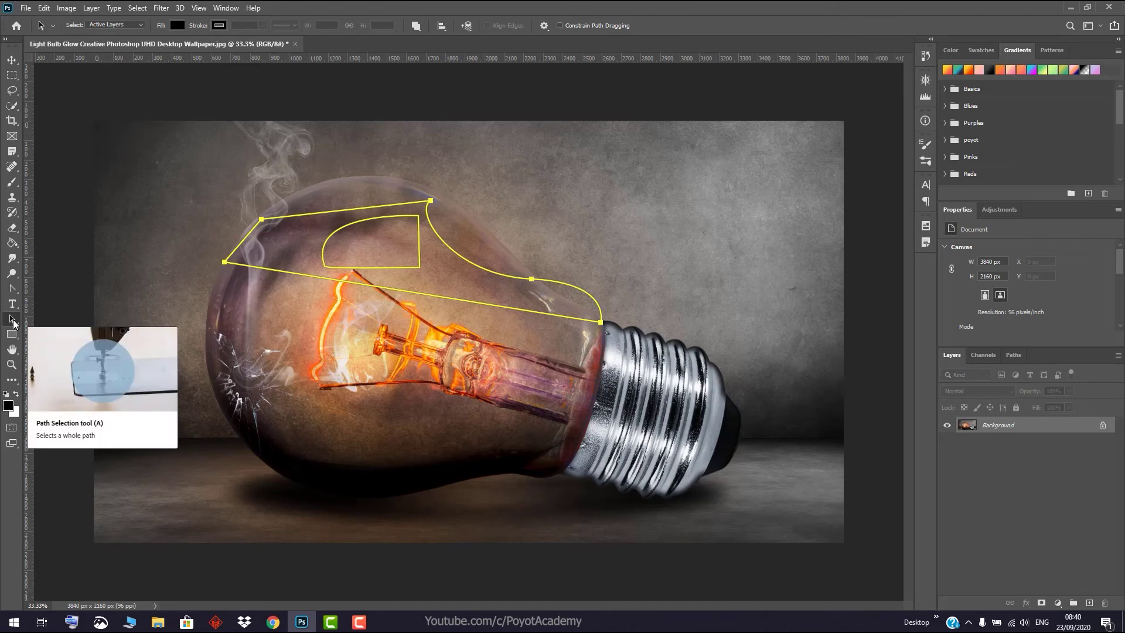
With the Direct Selection Tool, bend the curve below the outer path's top anchor
left_click(14, 321)
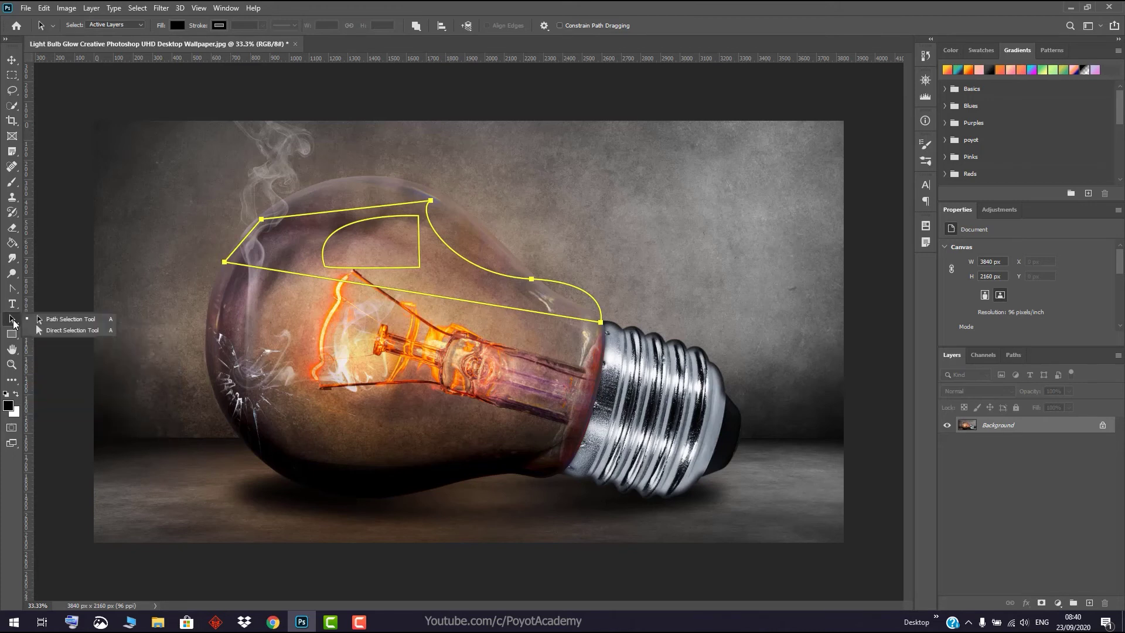
left_click(42, 330)
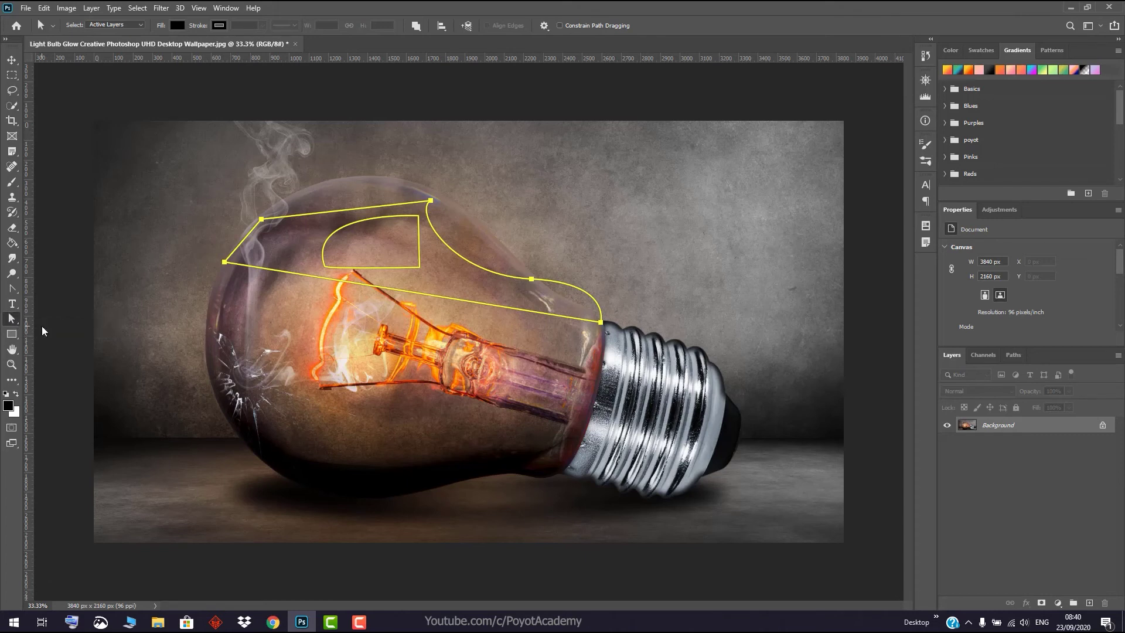
left_click(431, 201)
left_click_drag(413, 211, 421, 248)
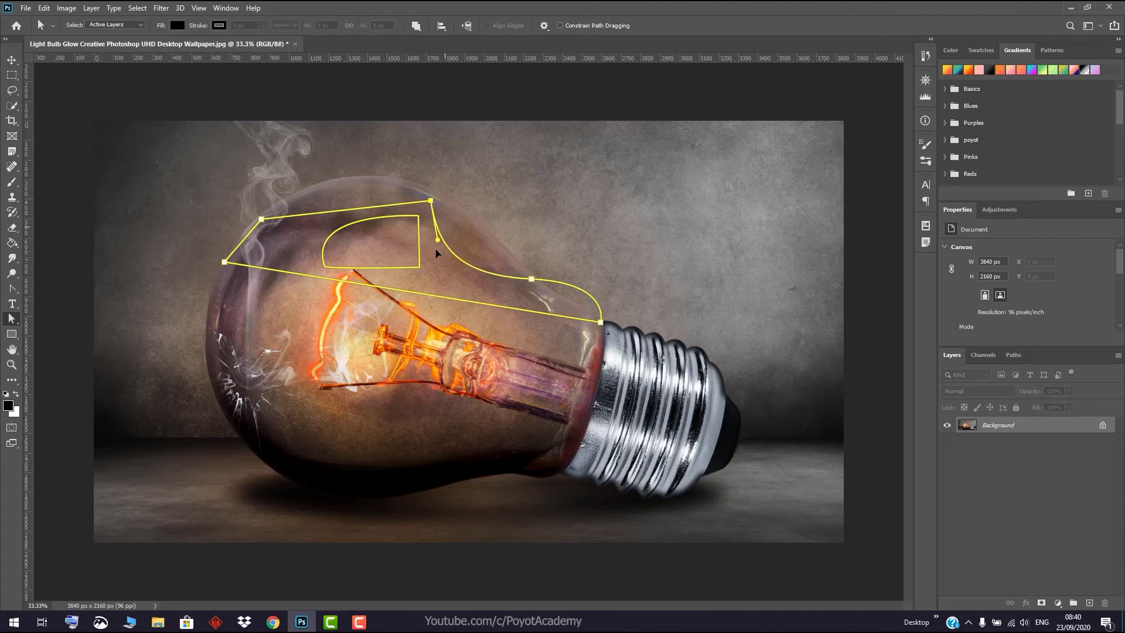
mouse_move(422, 250)
left_mouse_down()
mouse_move(398, 261)
mouse_move(426, 255)
left_mouse_up()
Adjust and shorten the lower-right anchor's handles to refine the curve into the screw base
left_click(532, 279)
mouse_move(612, 284)
left_mouse_down()
mouse_move(614, 297)
mouse_move(542, 351)
mouse_move(450, 276)
mouse_move(512, 284)
left_mouse_up()
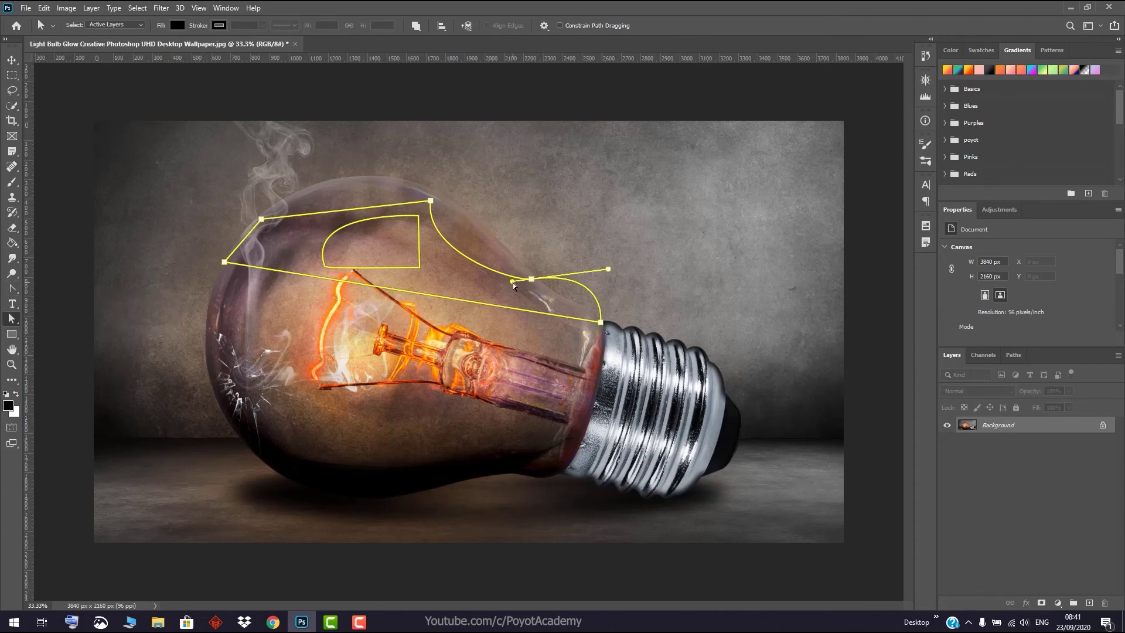
left_click_drag(512, 282, 506, 281)
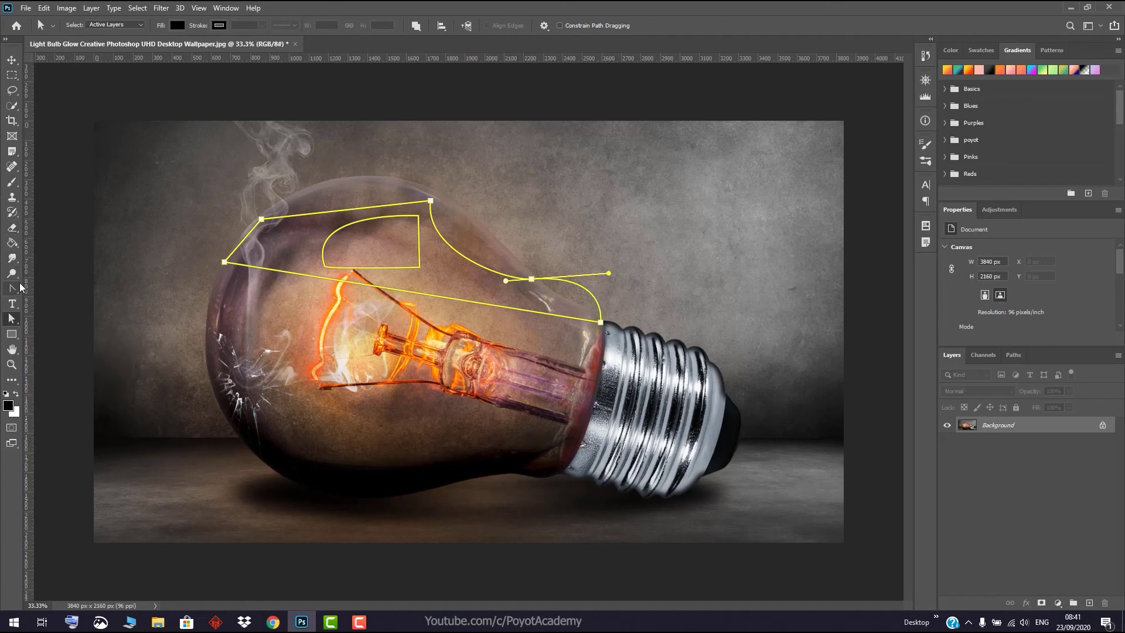
Deselect the curve anchor and drag the whole outer path into its final position over the glass
right_click(12, 320)
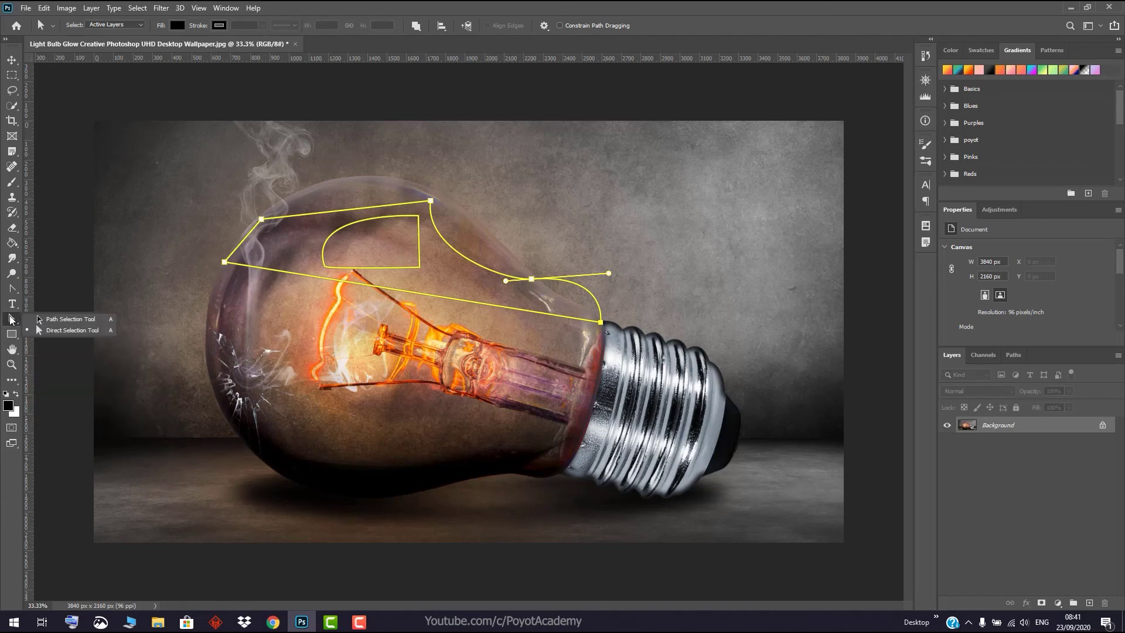
left_click(64, 330)
left_click(386, 262)
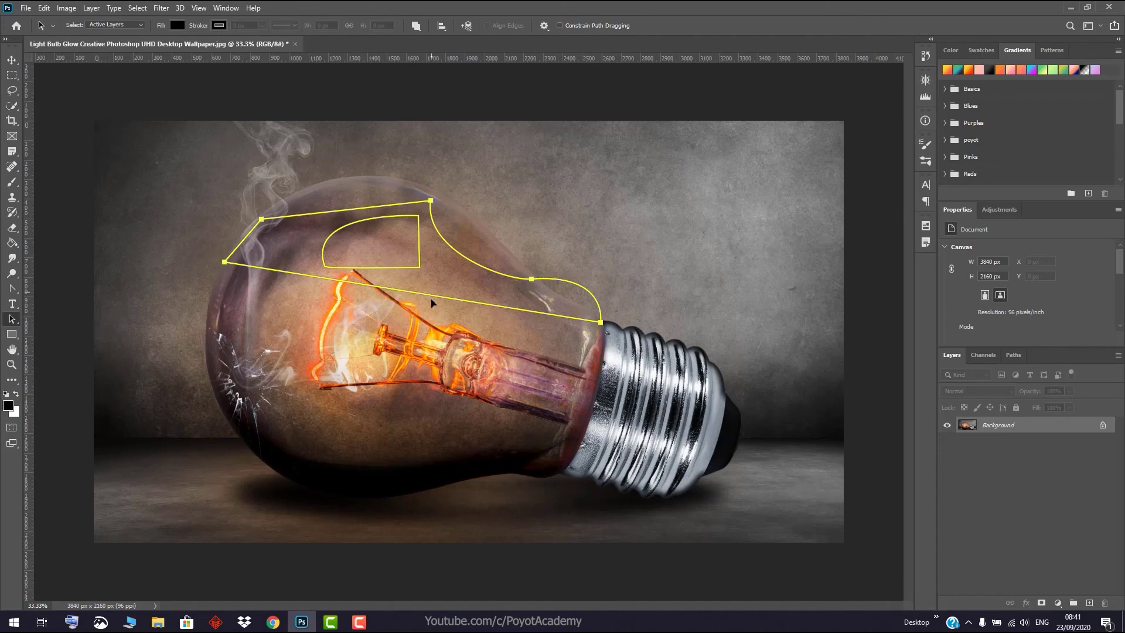
left_click_drag(432, 296, 425, 289)
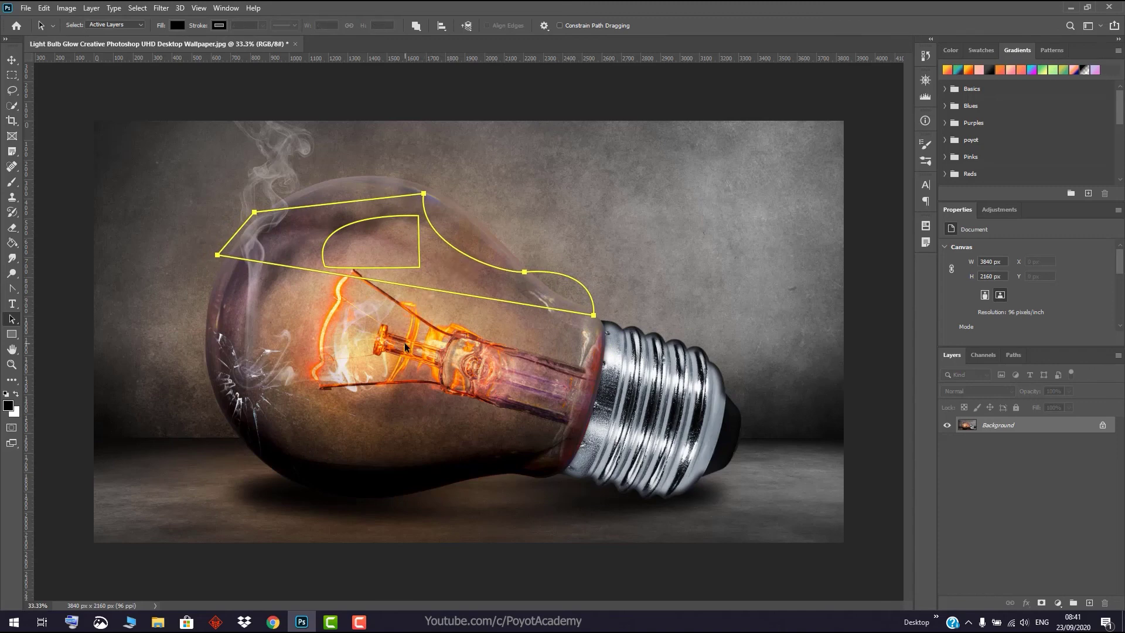